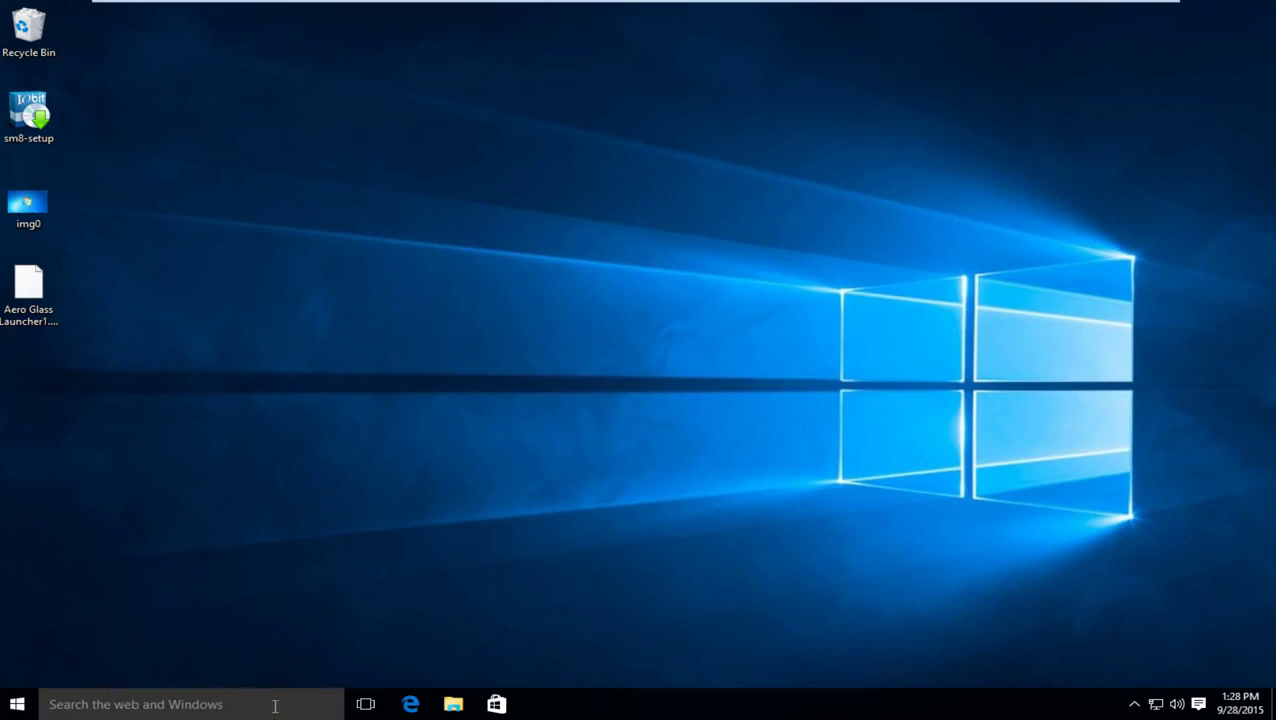
- Hide the Task View button from the taskbar
right_click(686, 707)
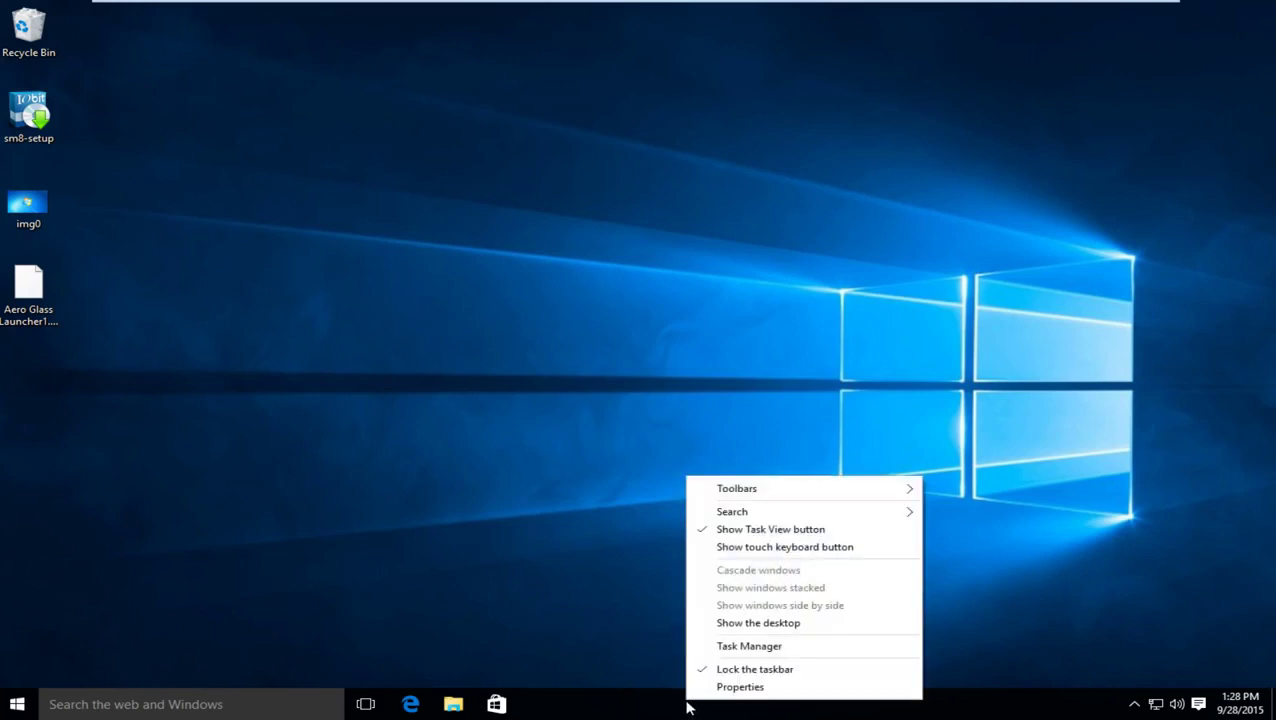
click(707, 532)
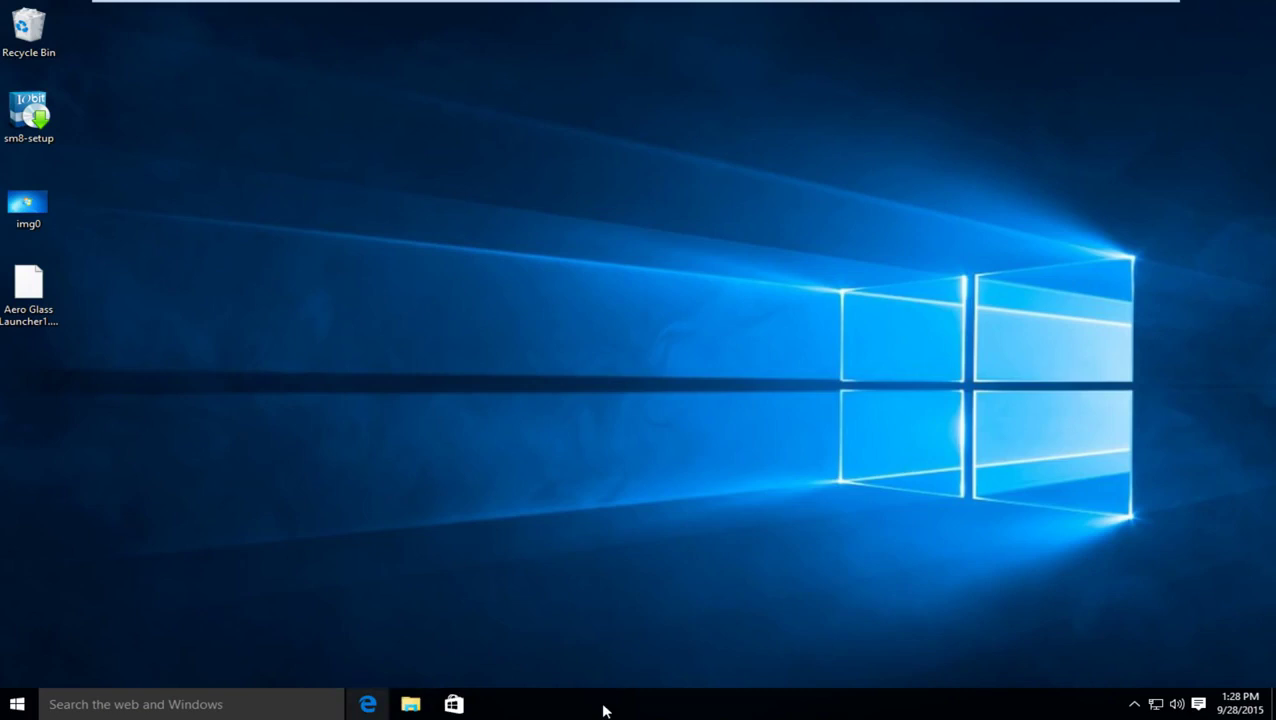
- Turn off online search and web results in the Windows search settings
click(120, 706)
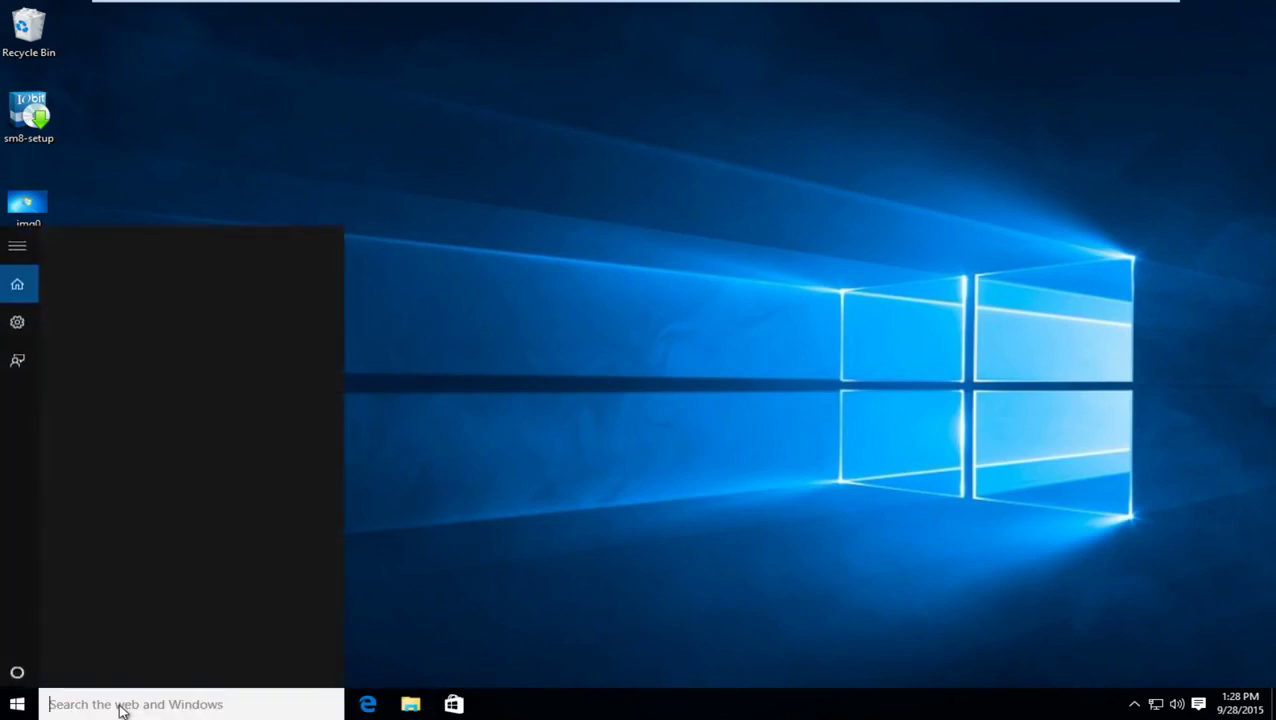
click(17, 320)
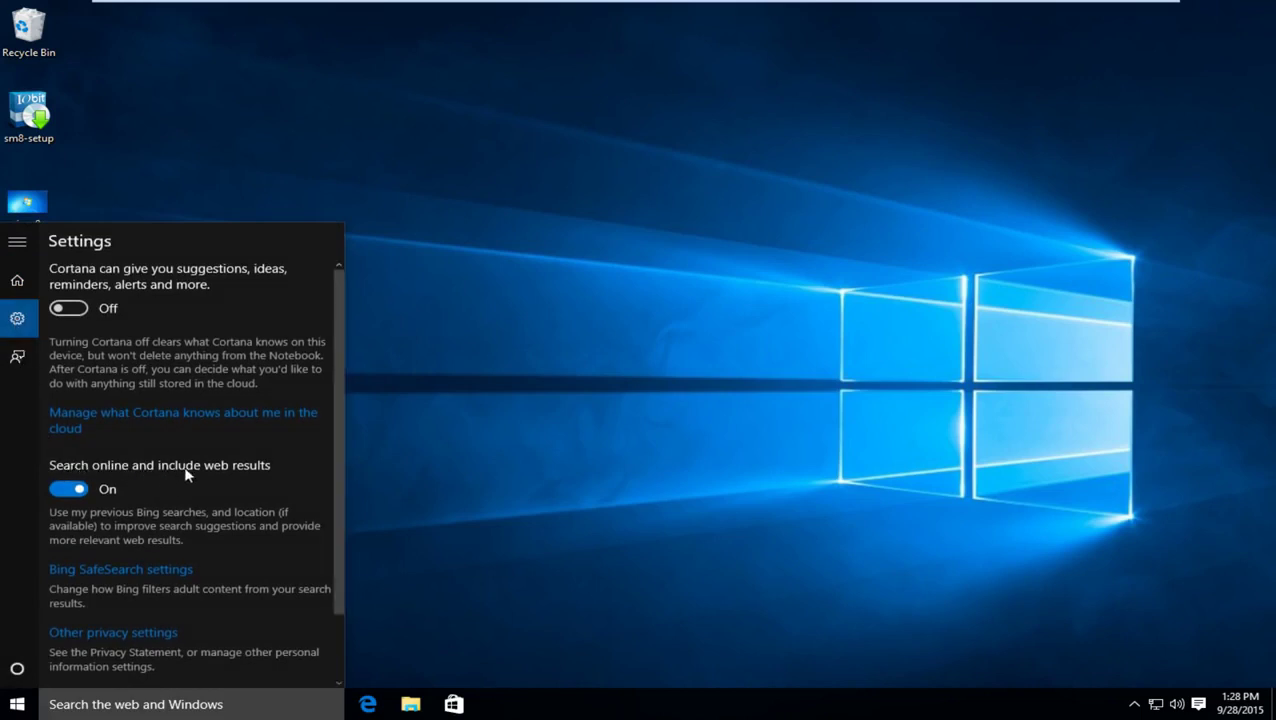
click(74, 496)
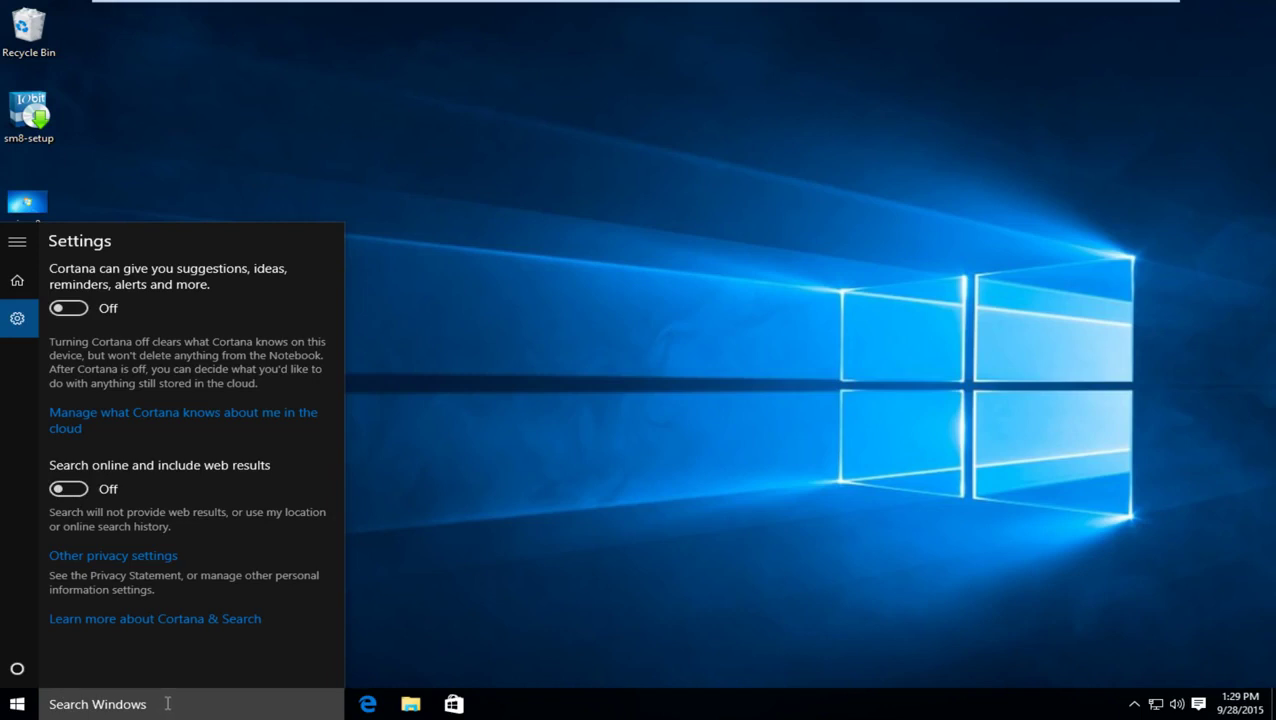
click(582, 604)
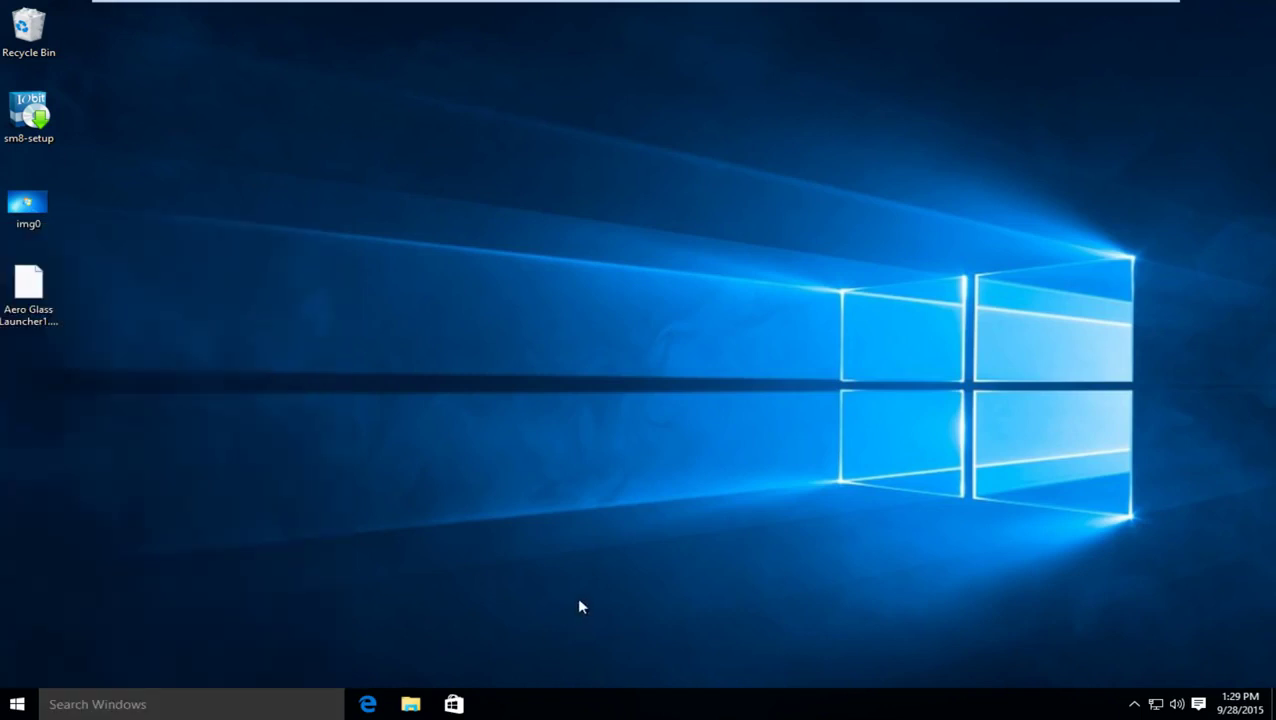
- Set the taskbar search to Hidden
right_click(628, 708)
mouse_move(702, 513)
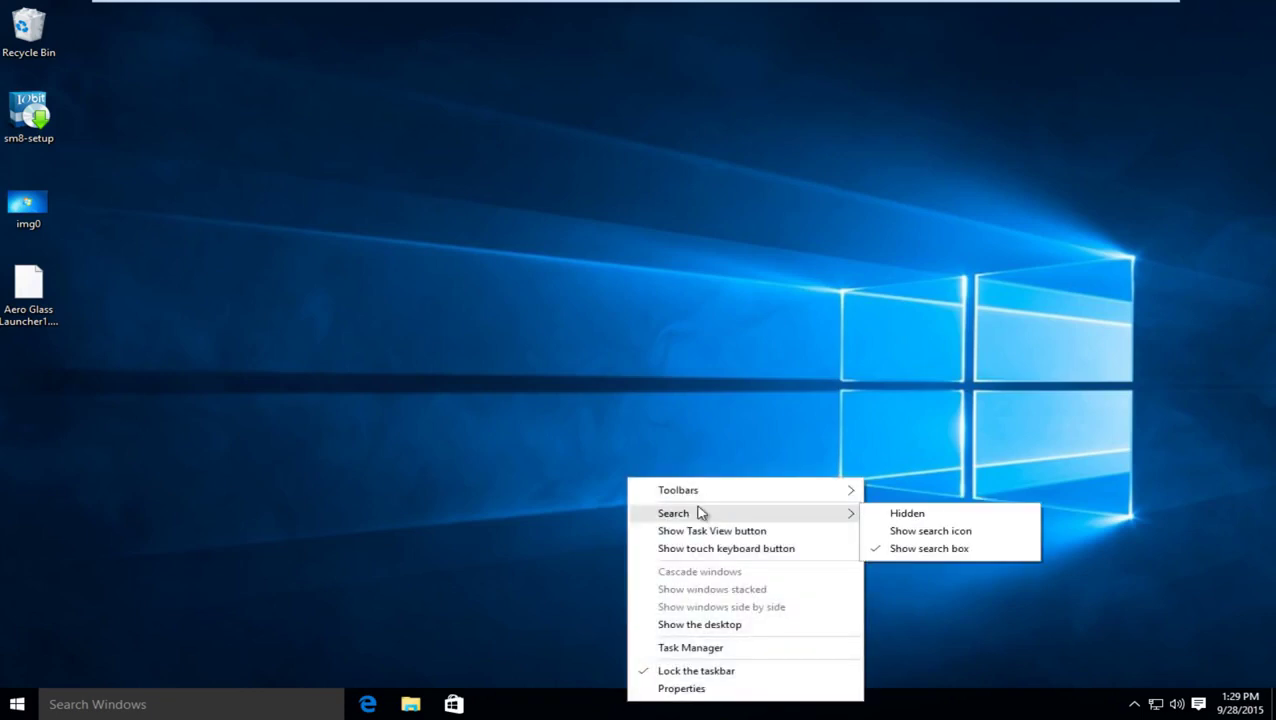
click(873, 516)
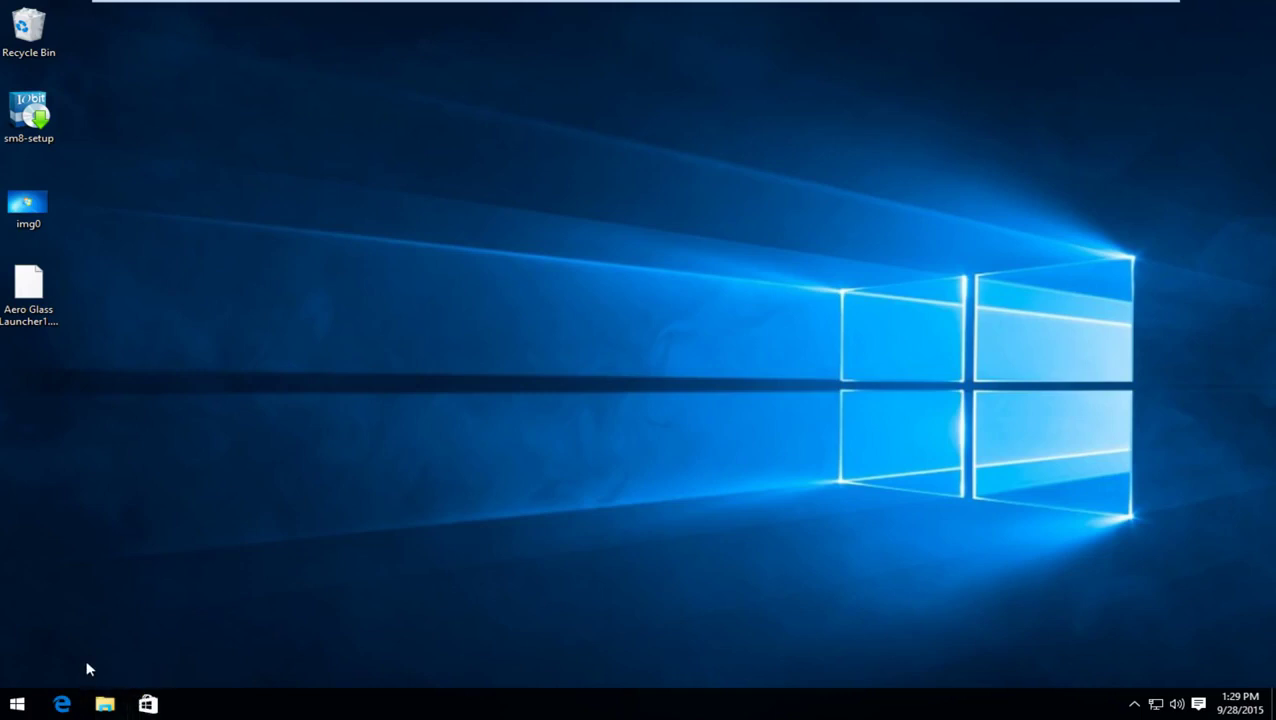
- Test searching from the Start menu with "control", clear the search text and close the search
click(15, 708)
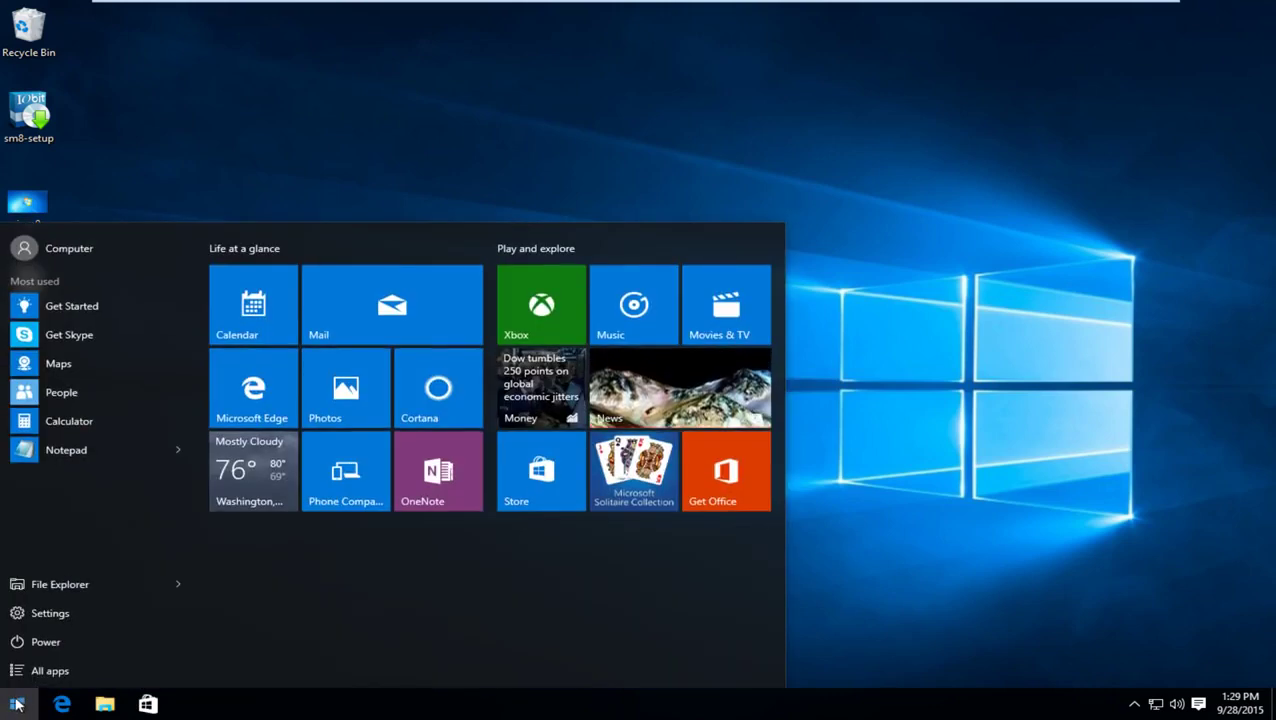
text(control)
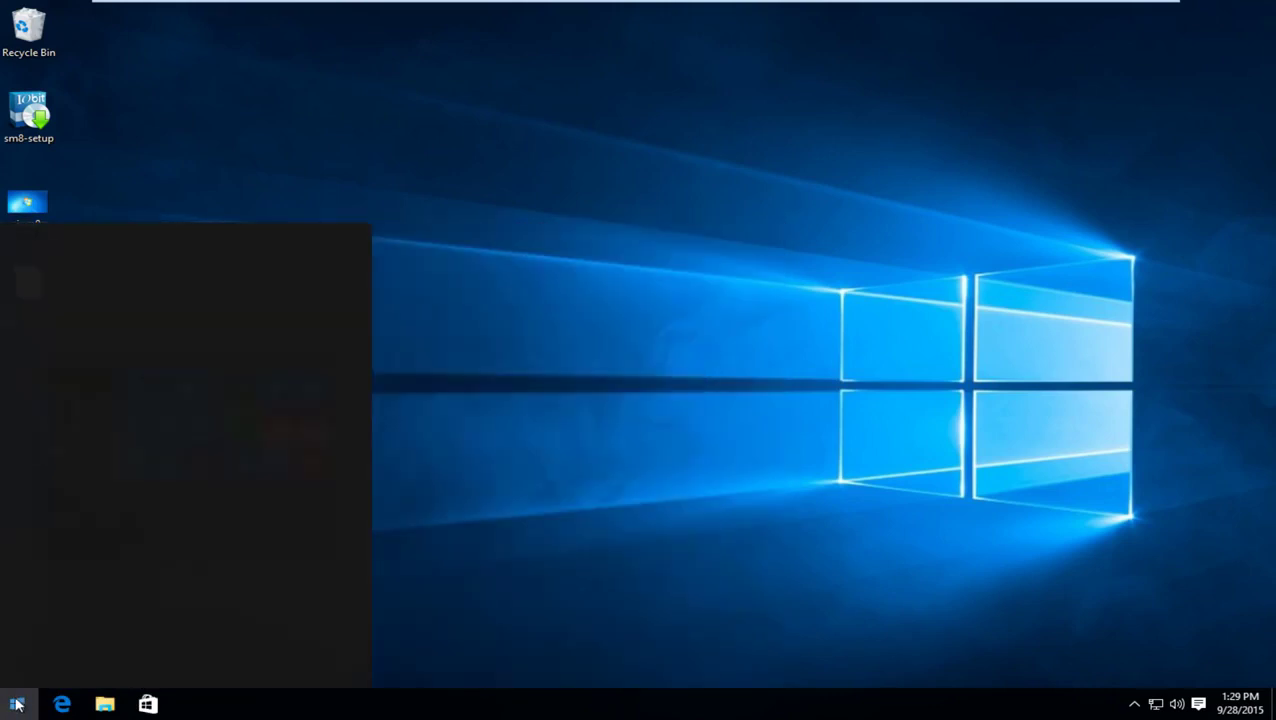
key(BackSpace)
key(BackSpace)
key(BackSpace)
key(BackSpace)
key(BackSpace)
key(BackSpace)
key(BackSpace)
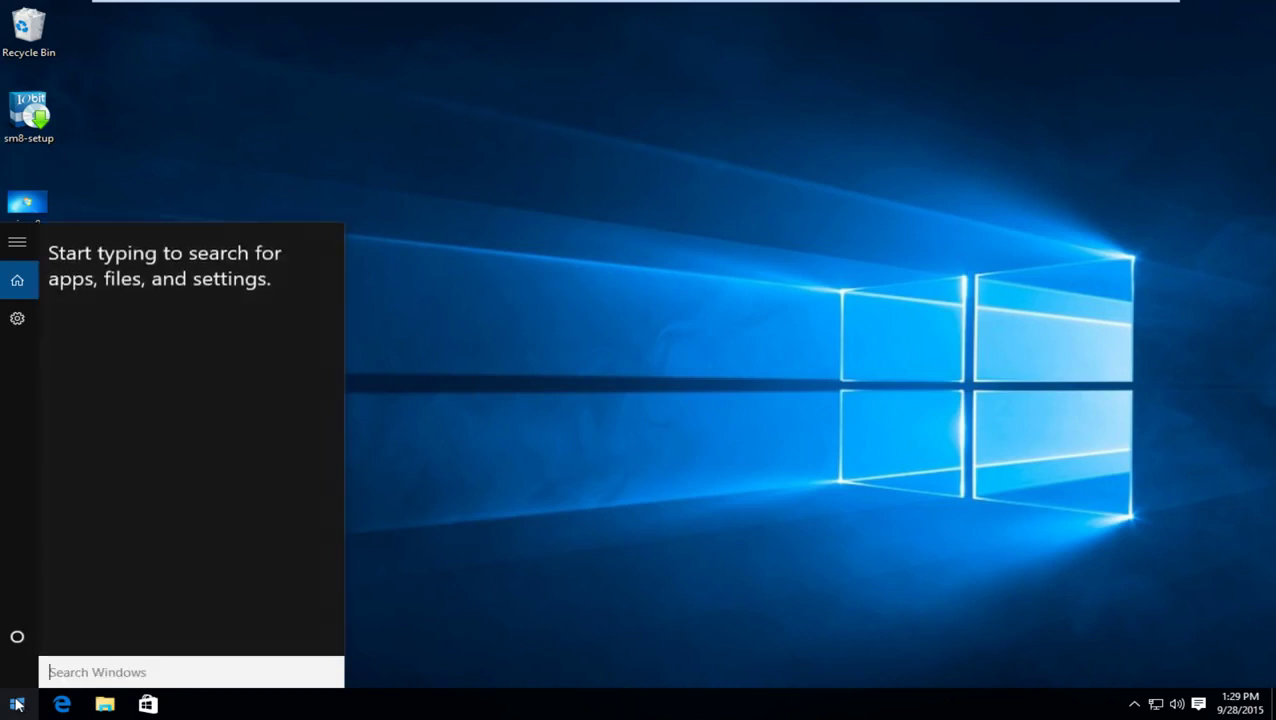
click(678, 444)
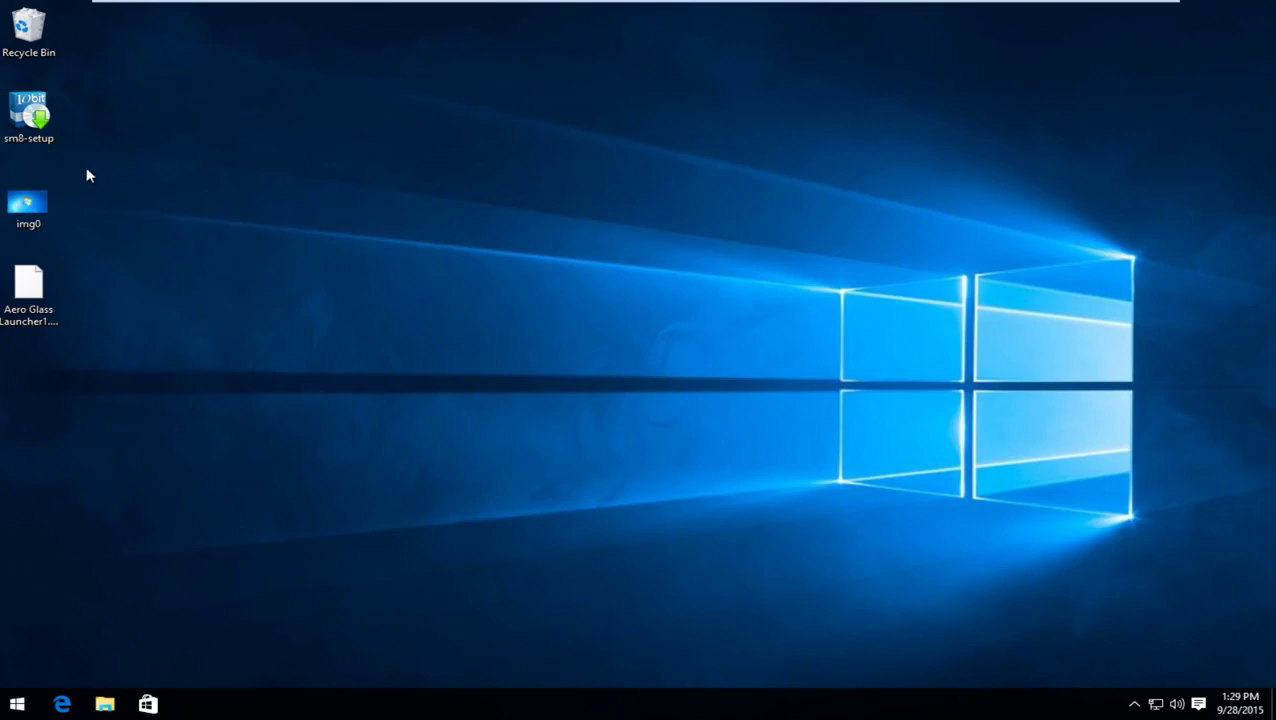
- Install Start Menu 8 from the sm8-setup file into the default folder, accepting the license and opting out of Advanced SystemCare
double_click(58, 122)
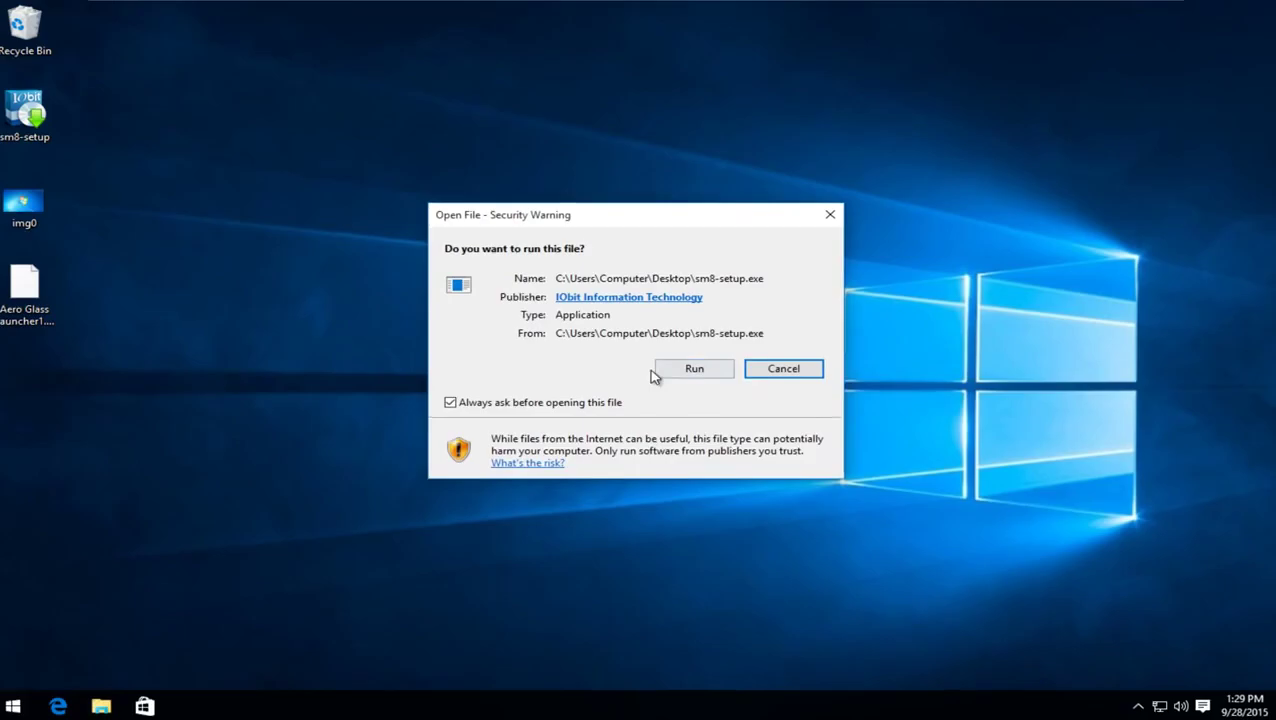
click(692, 371)
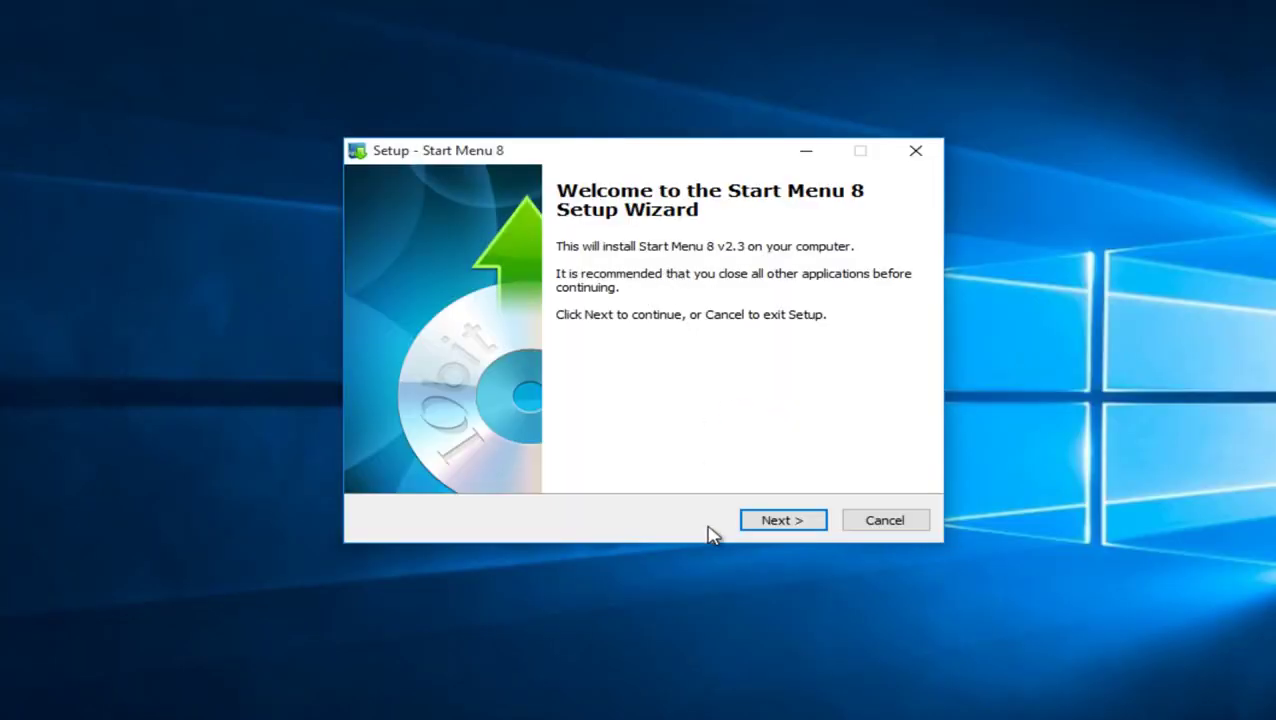
click(770, 528)
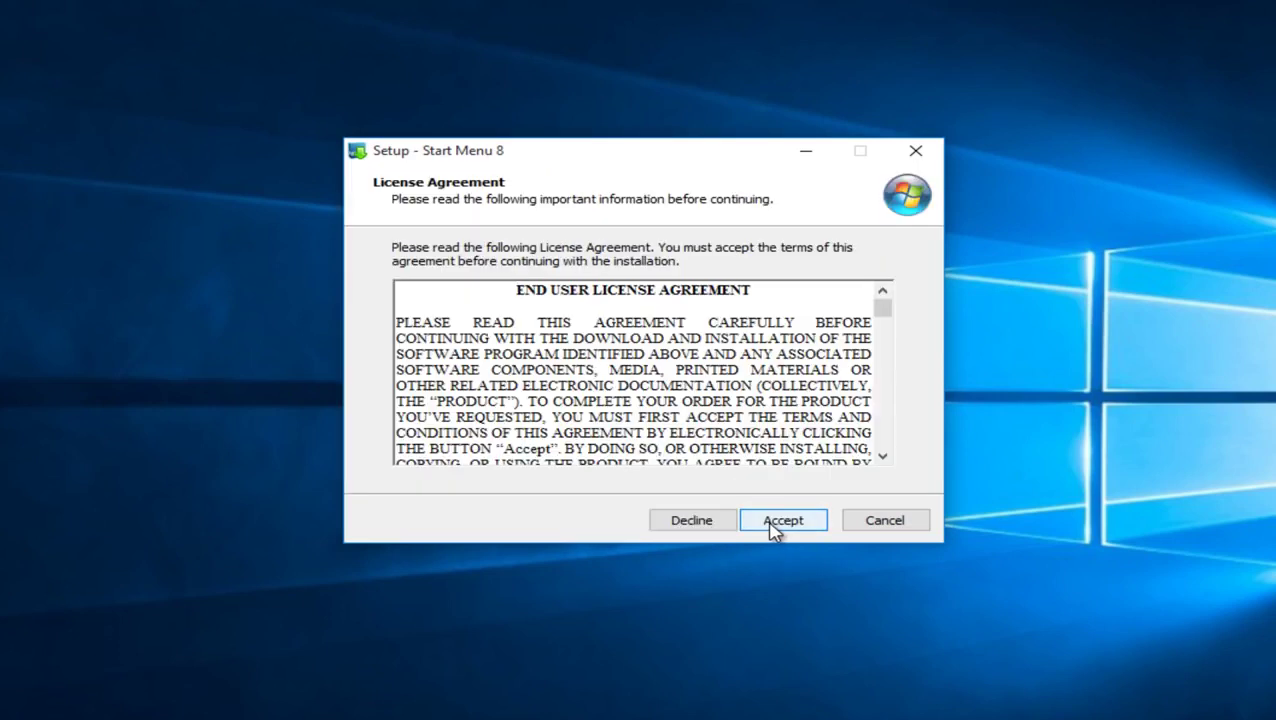
click(775, 528)
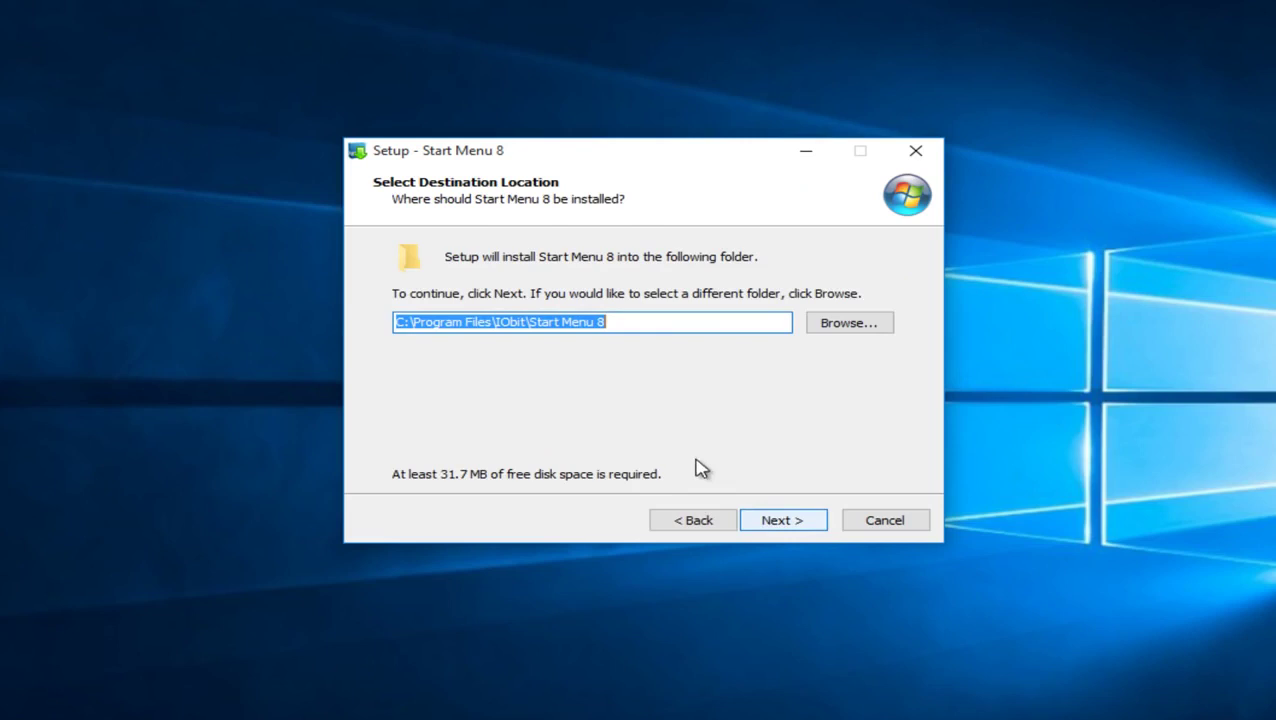
click(797, 521)
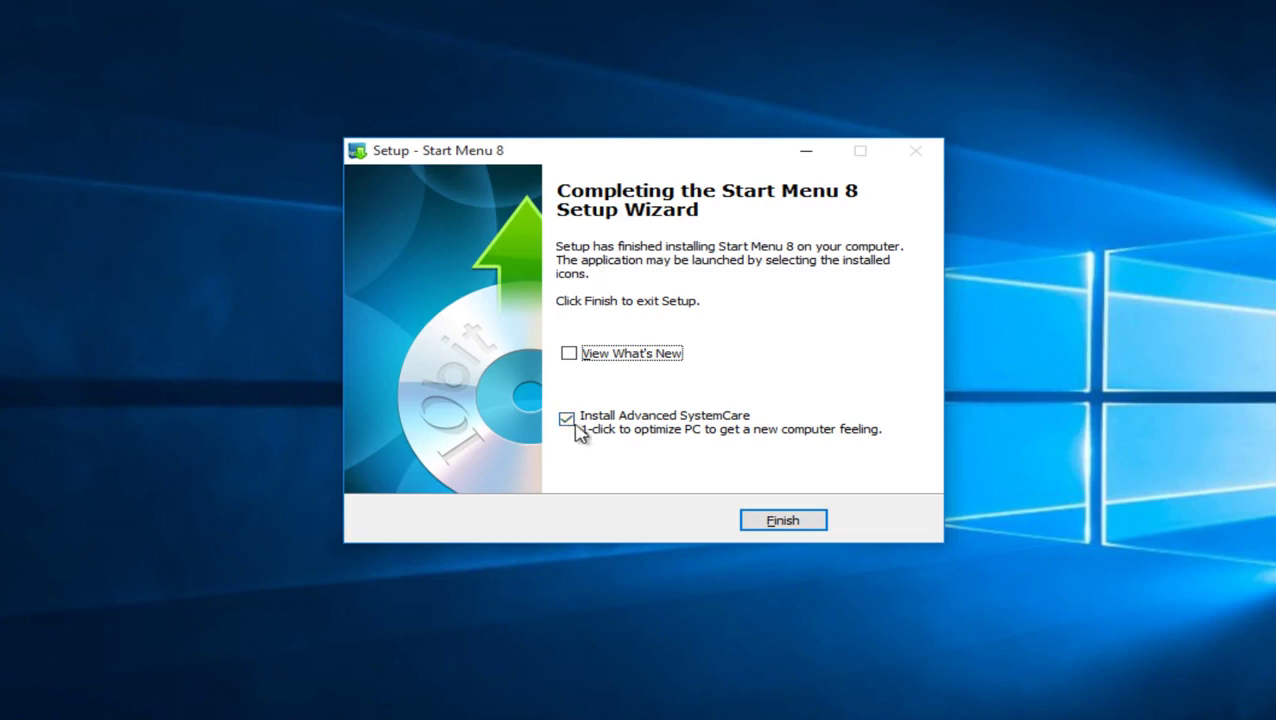
click(566, 421)
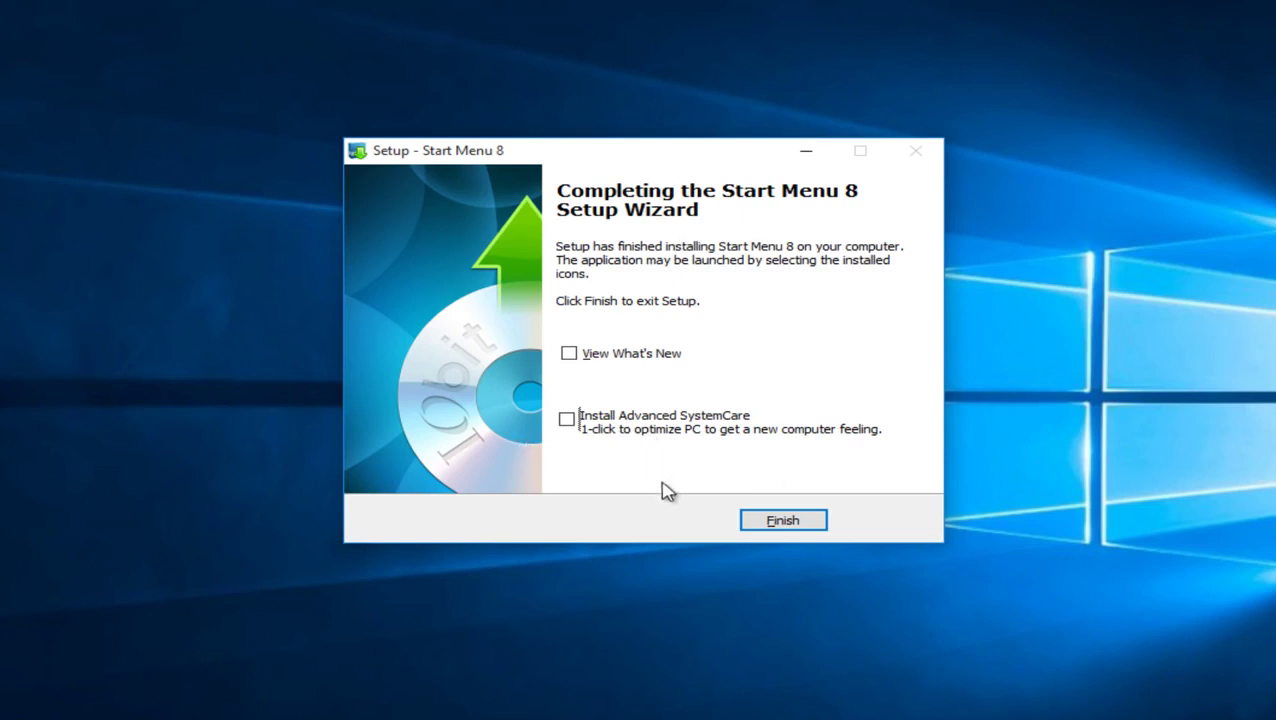
click(786, 528)
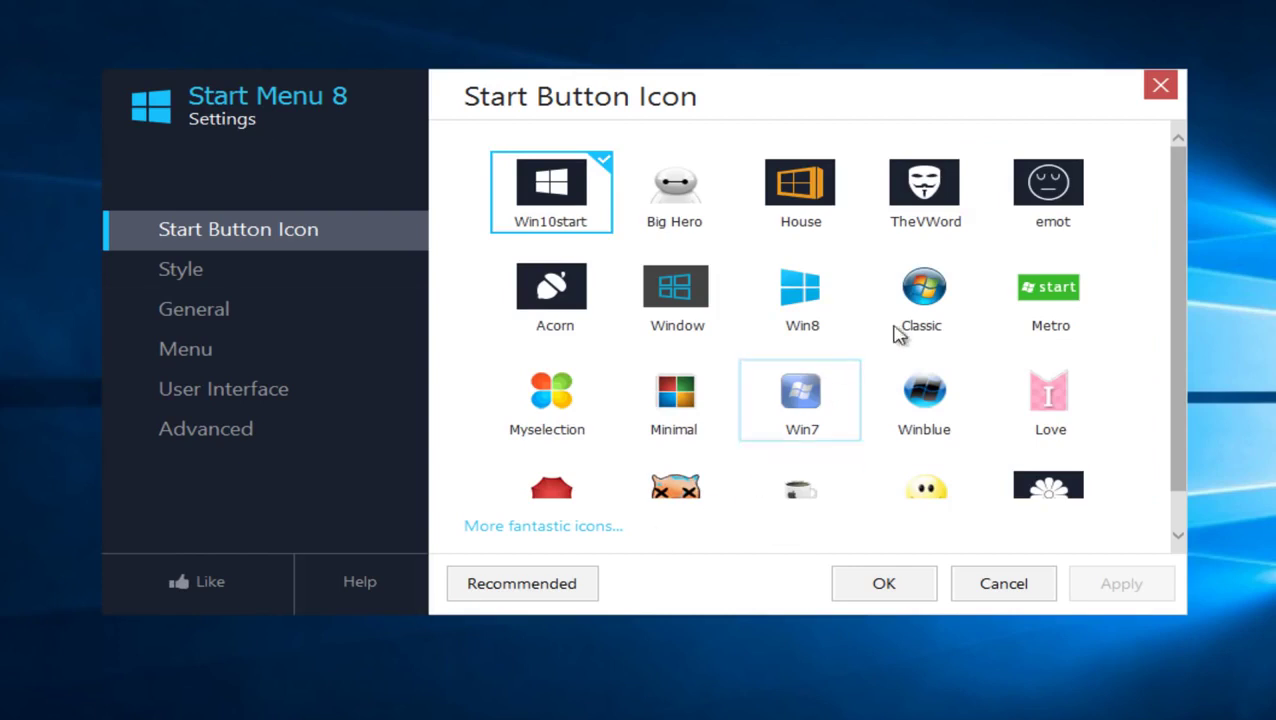
- Set the Start button icon to Classic and save the Start Menu 8 settings
click(926, 311)
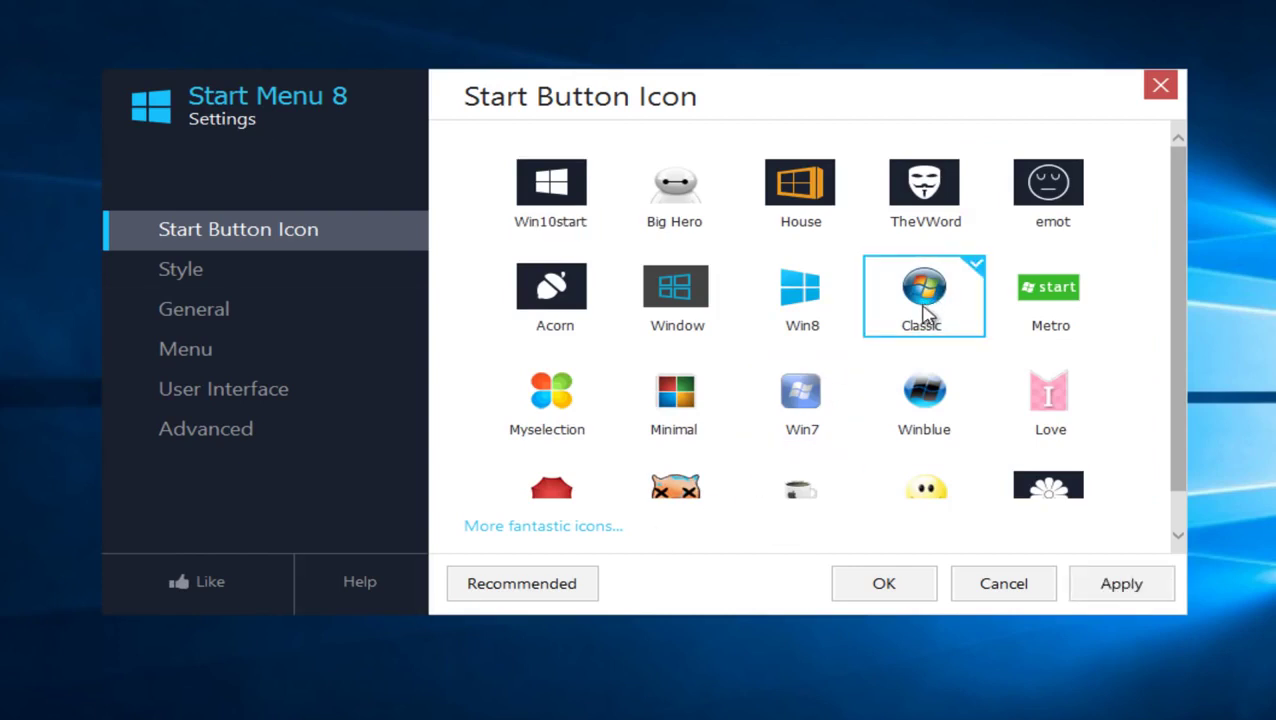
click(1062, 575)
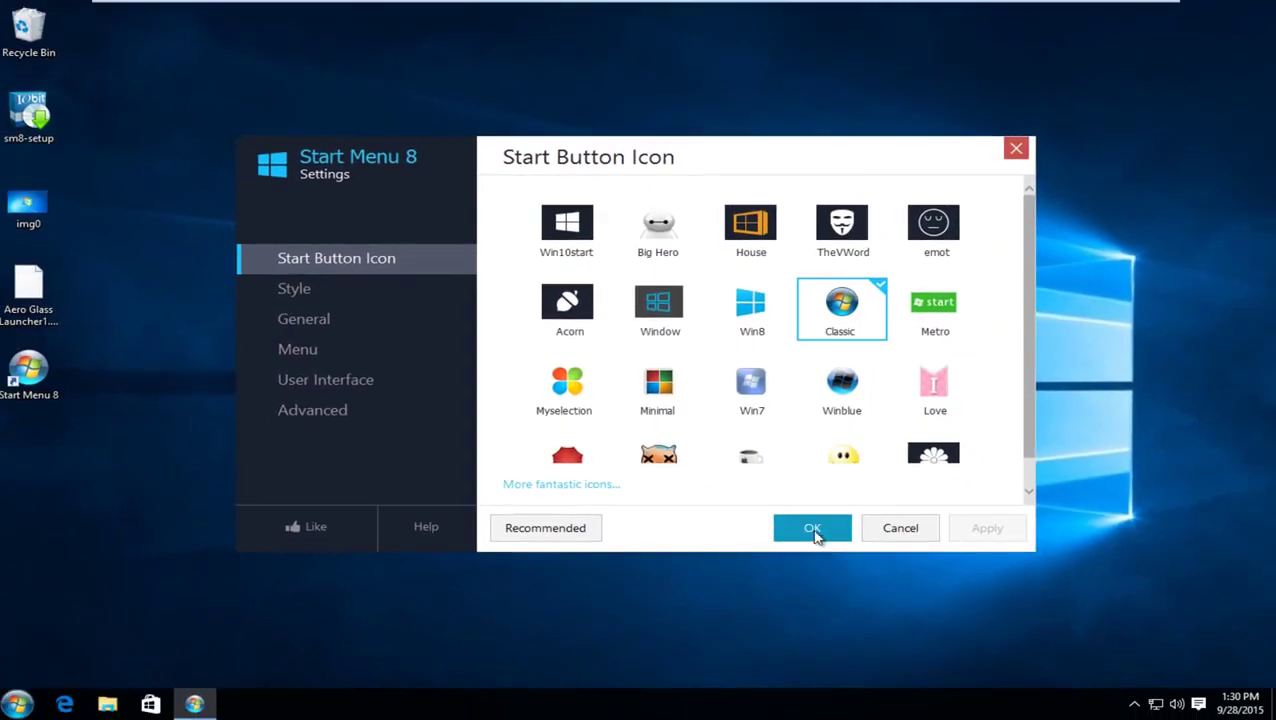
click(813, 530)
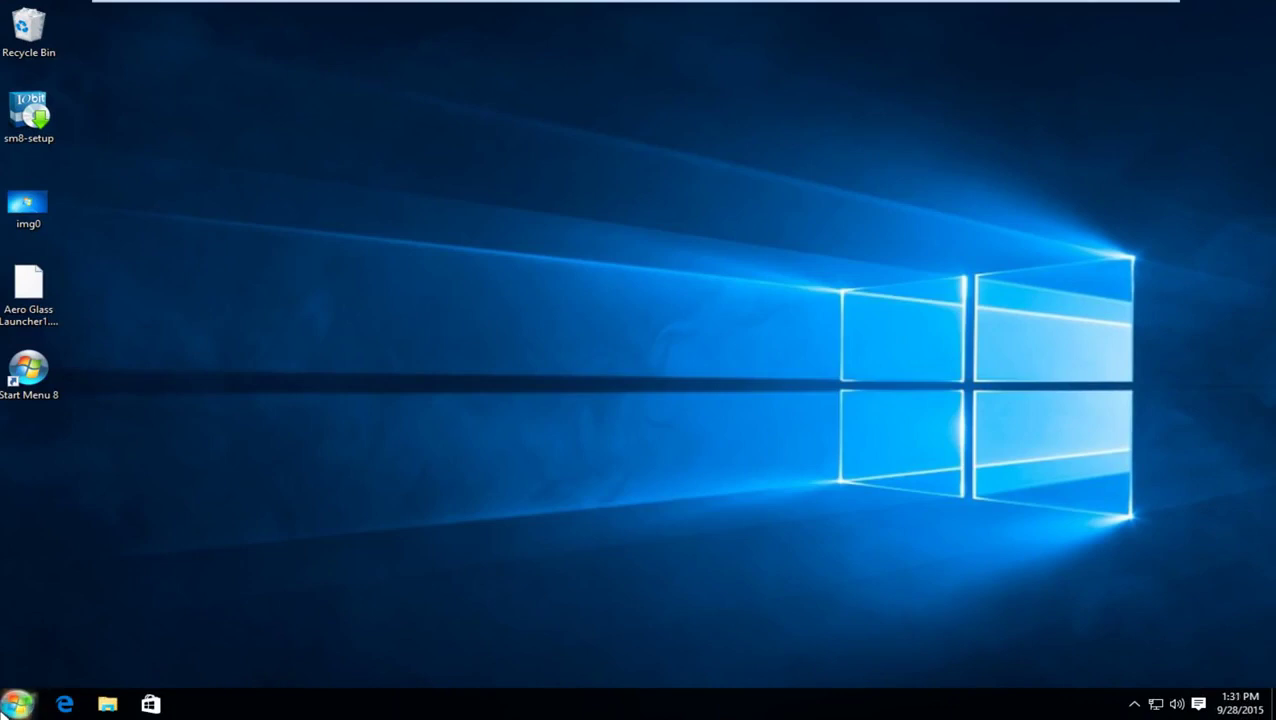
- Look at the new Start menu and close it again
click(18, 704)
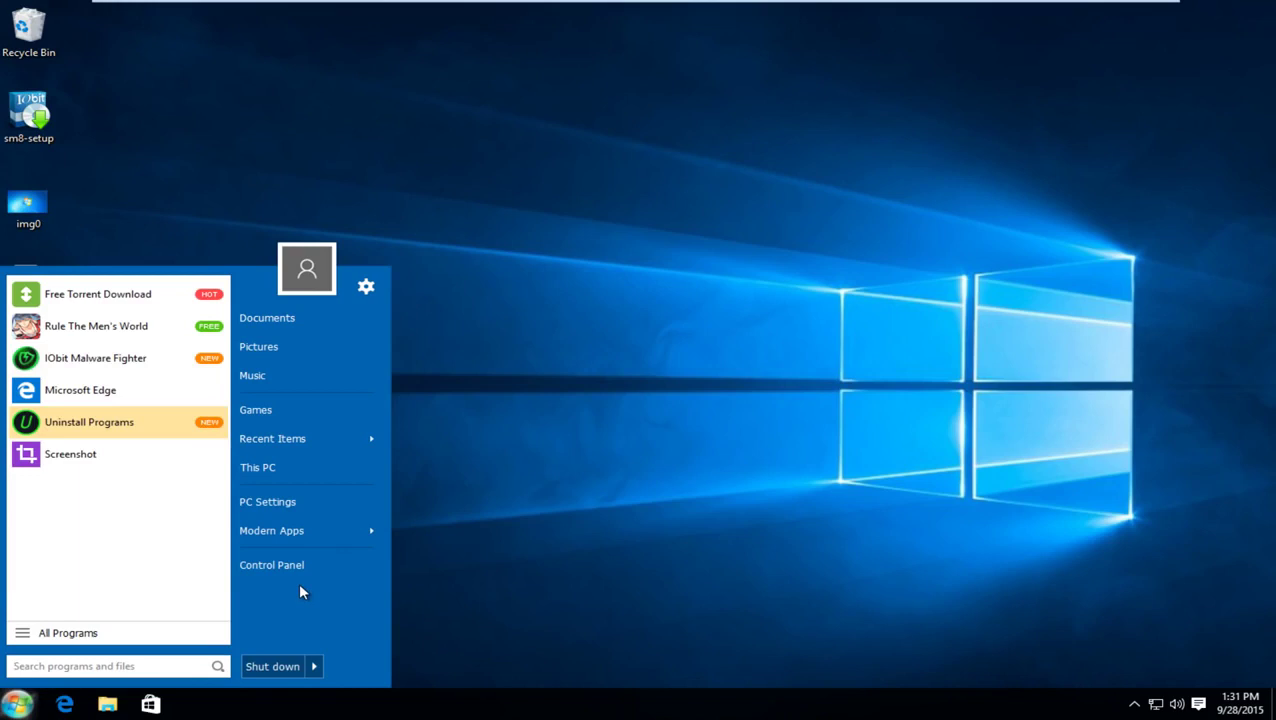
click(515, 504)
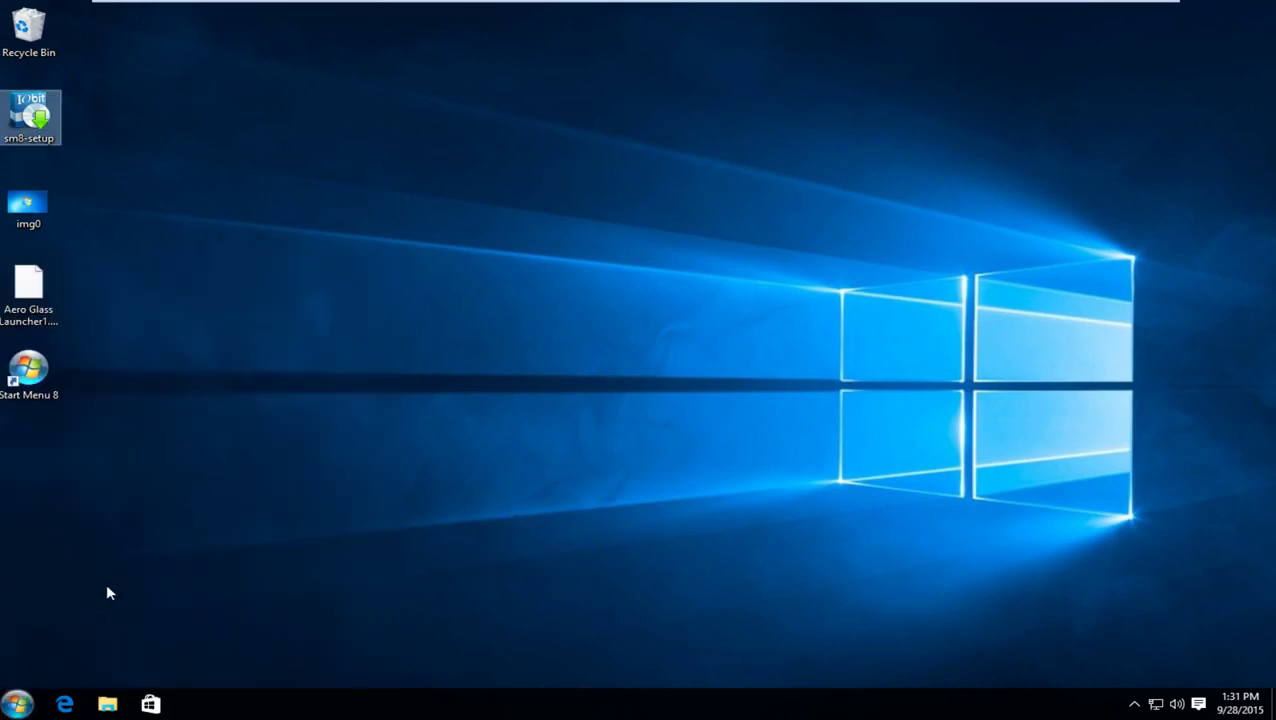
click(85, 620)
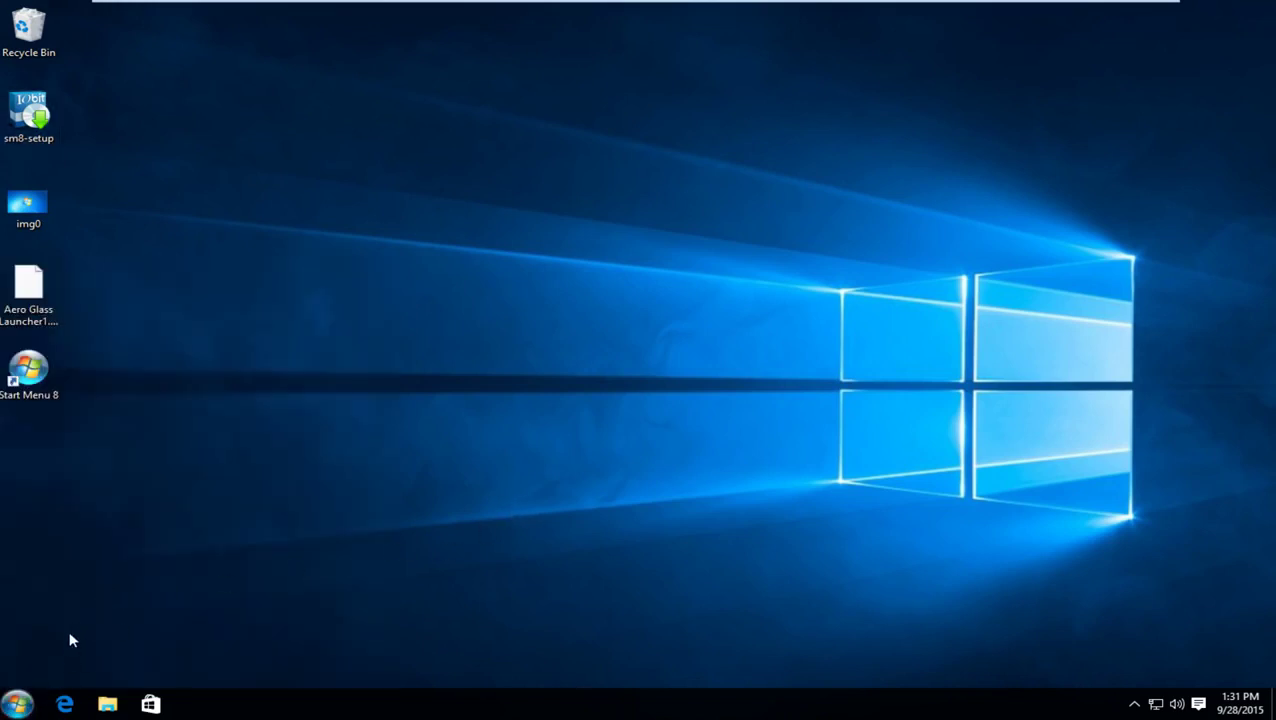
- In the Start Menu 8 style settings, try Classic Windows 7 style, raise the transparency to about halfway, and return to Flat style
right_click(12, 706)
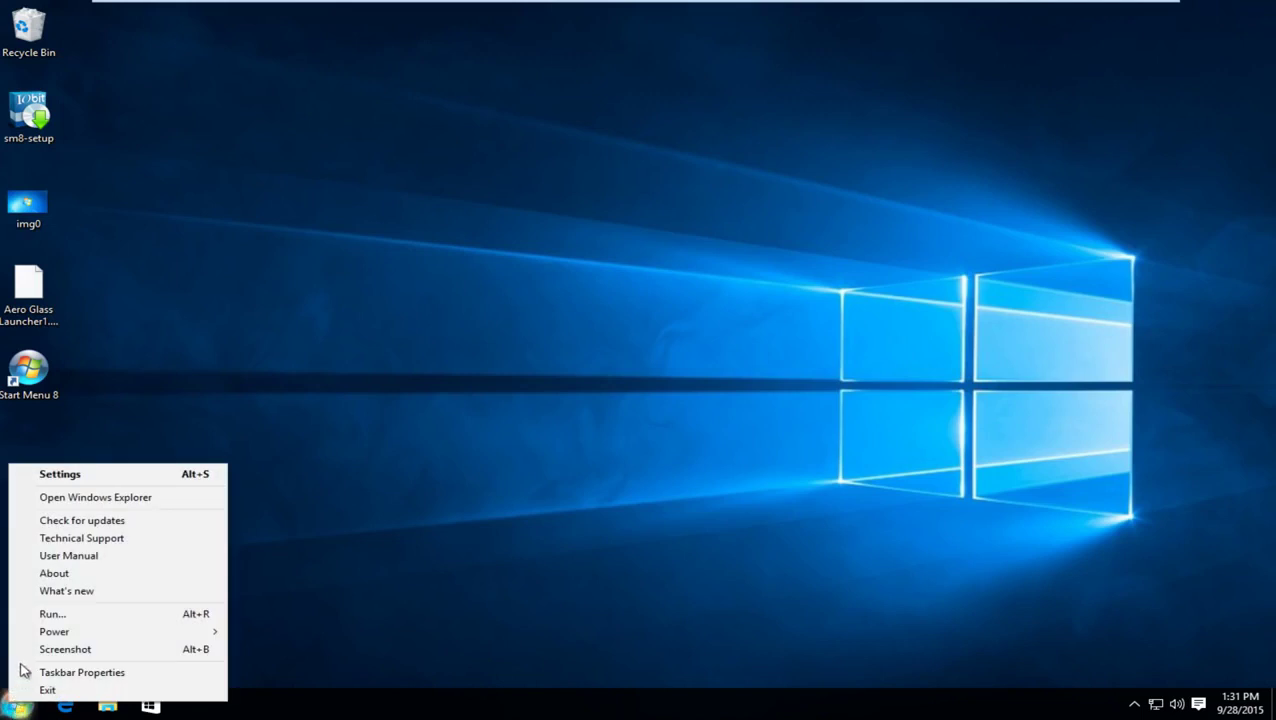
click(60, 476)
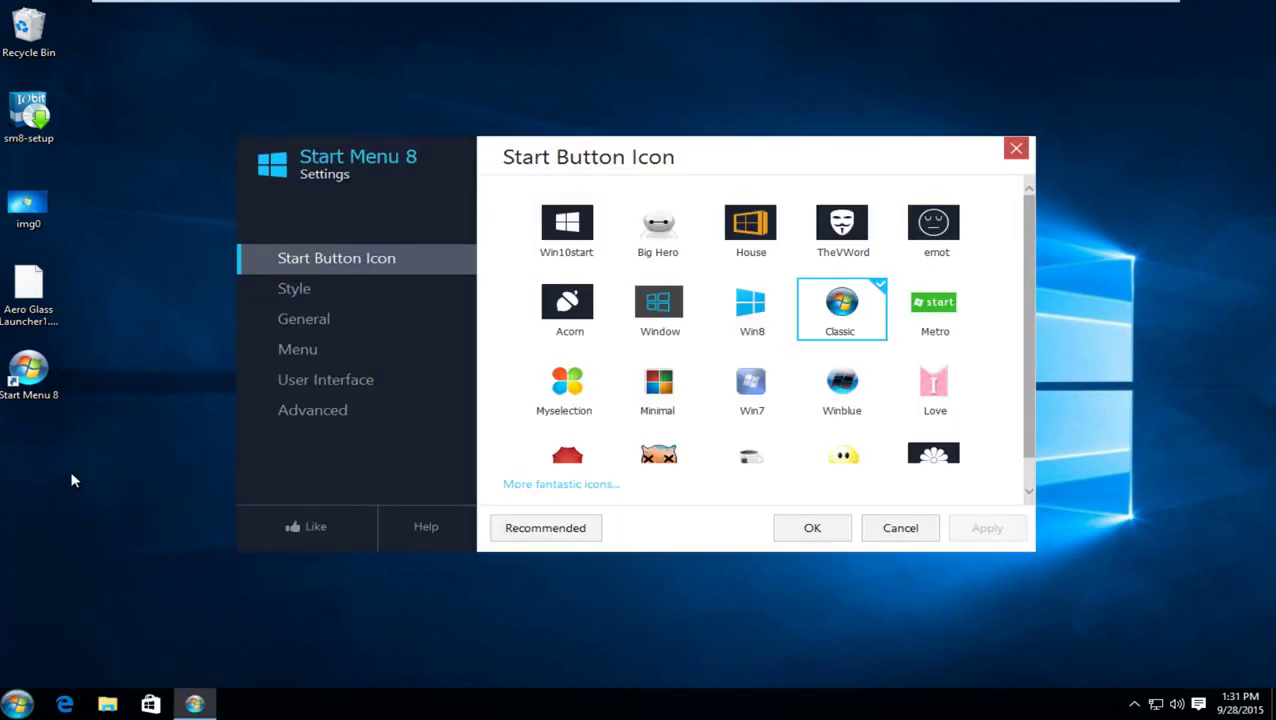
click(296, 288)
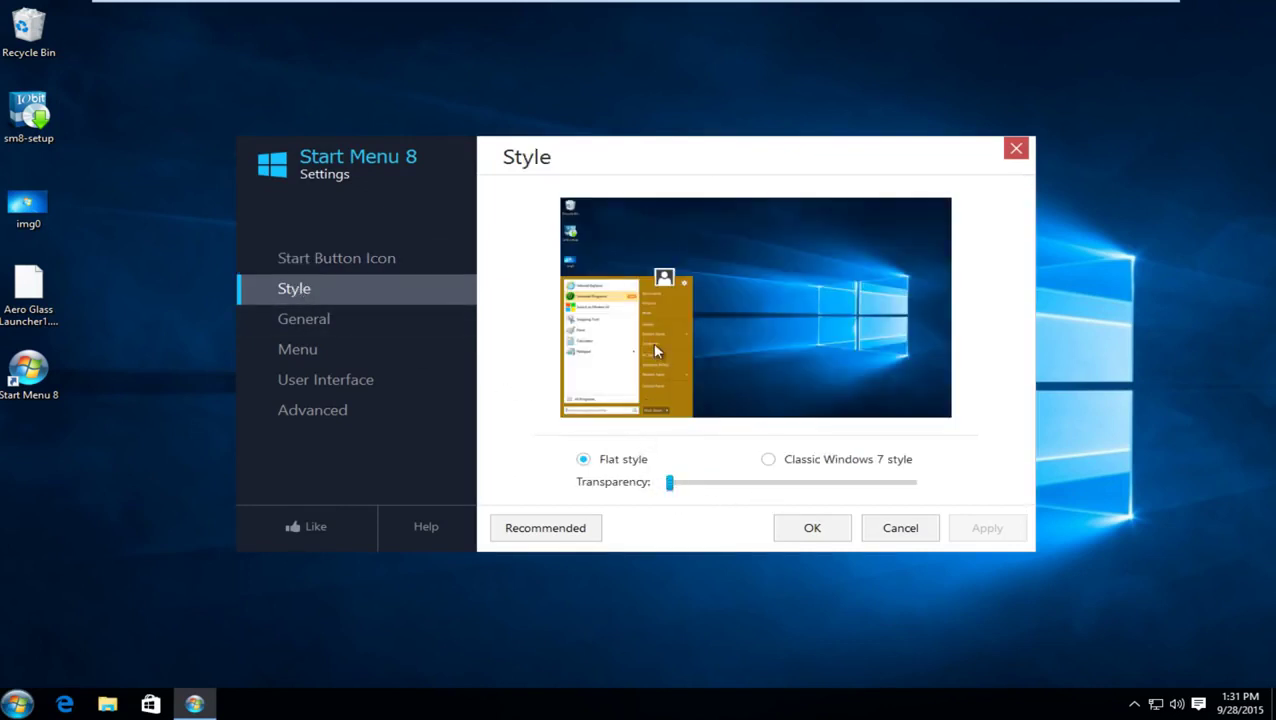
click(769, 461)
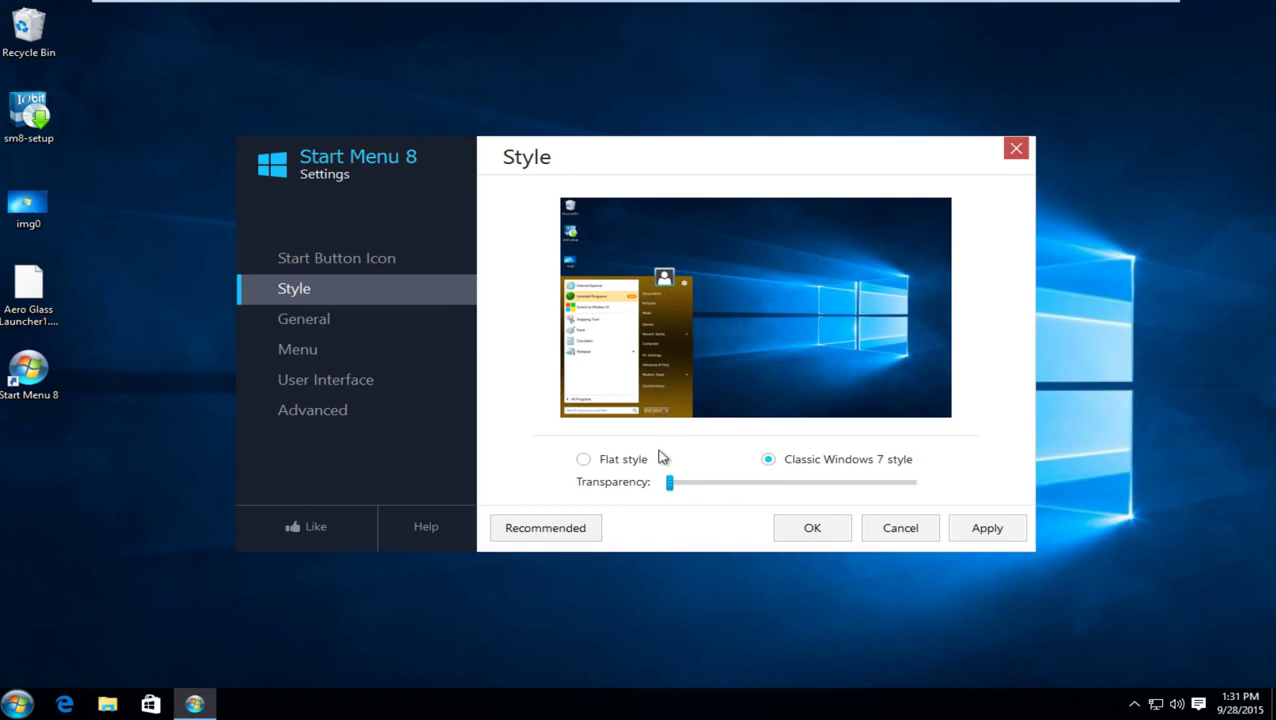
drag(672, 485, 804, 487)
click(588, 463)
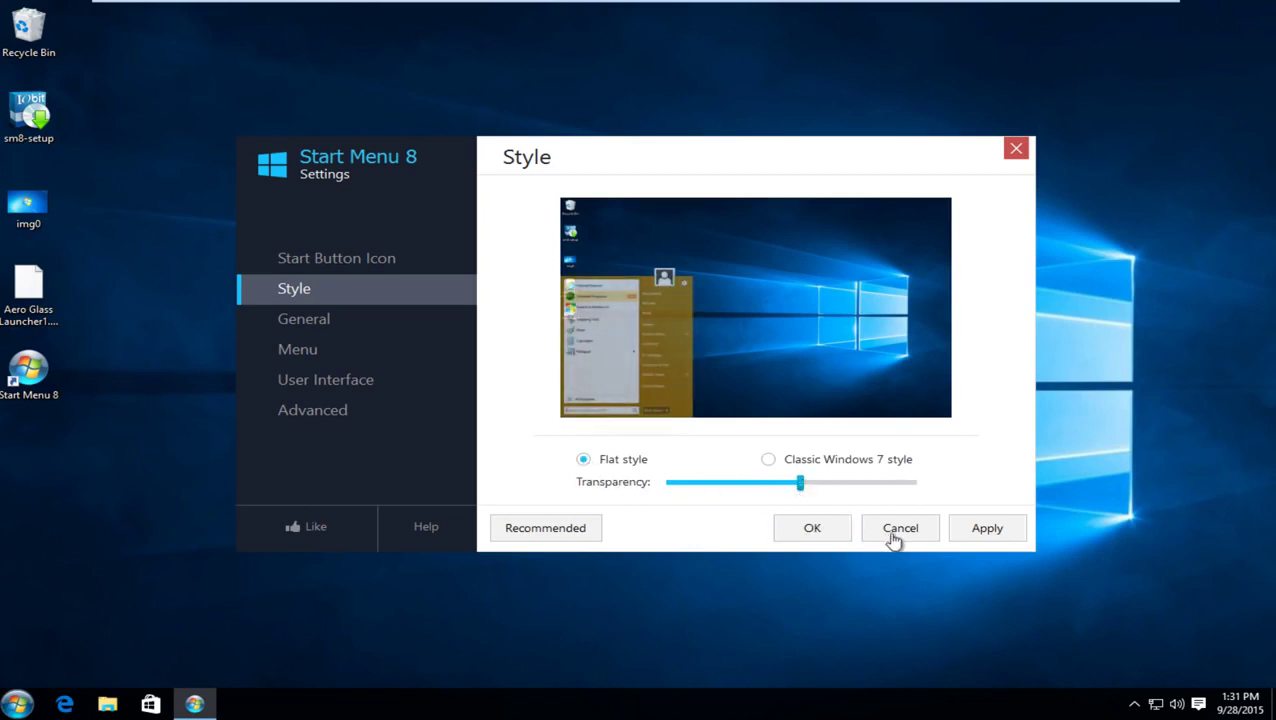
- Examine the General and Menu settings of Start Menu 8 and compare the menu items with the Start menu
click(305, 321)
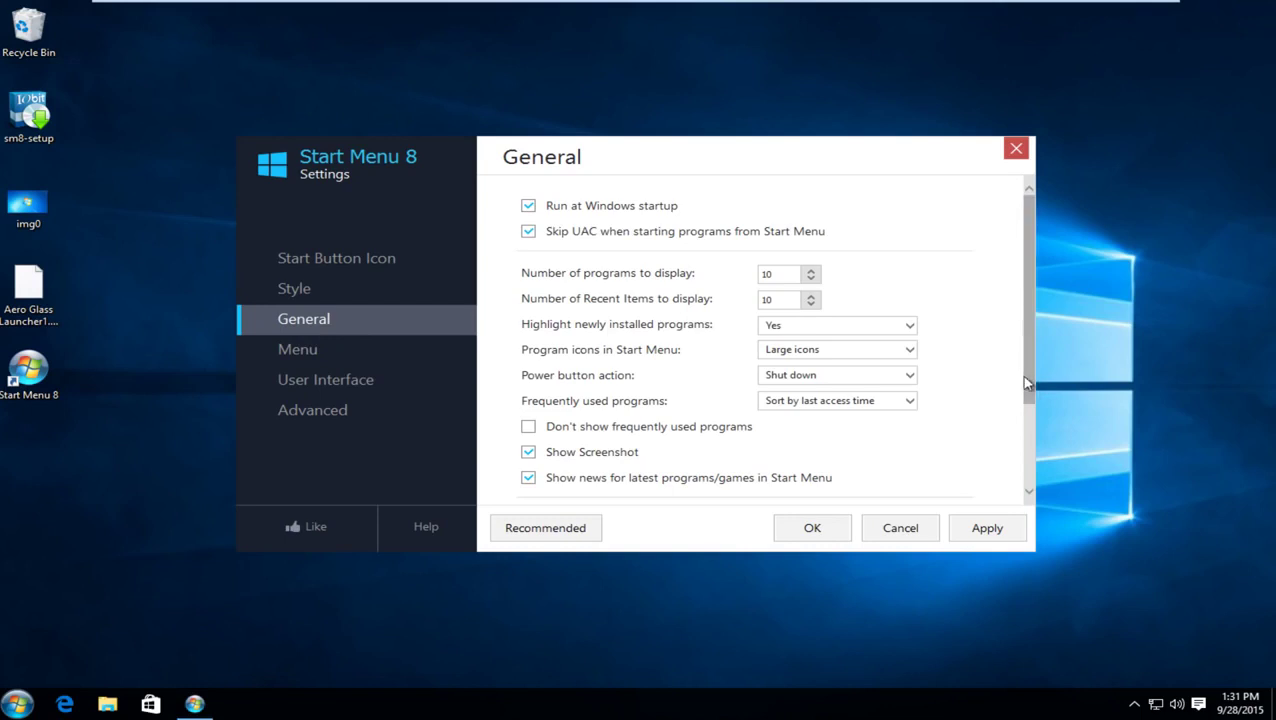
drag(1021, 375, 1023, 481)
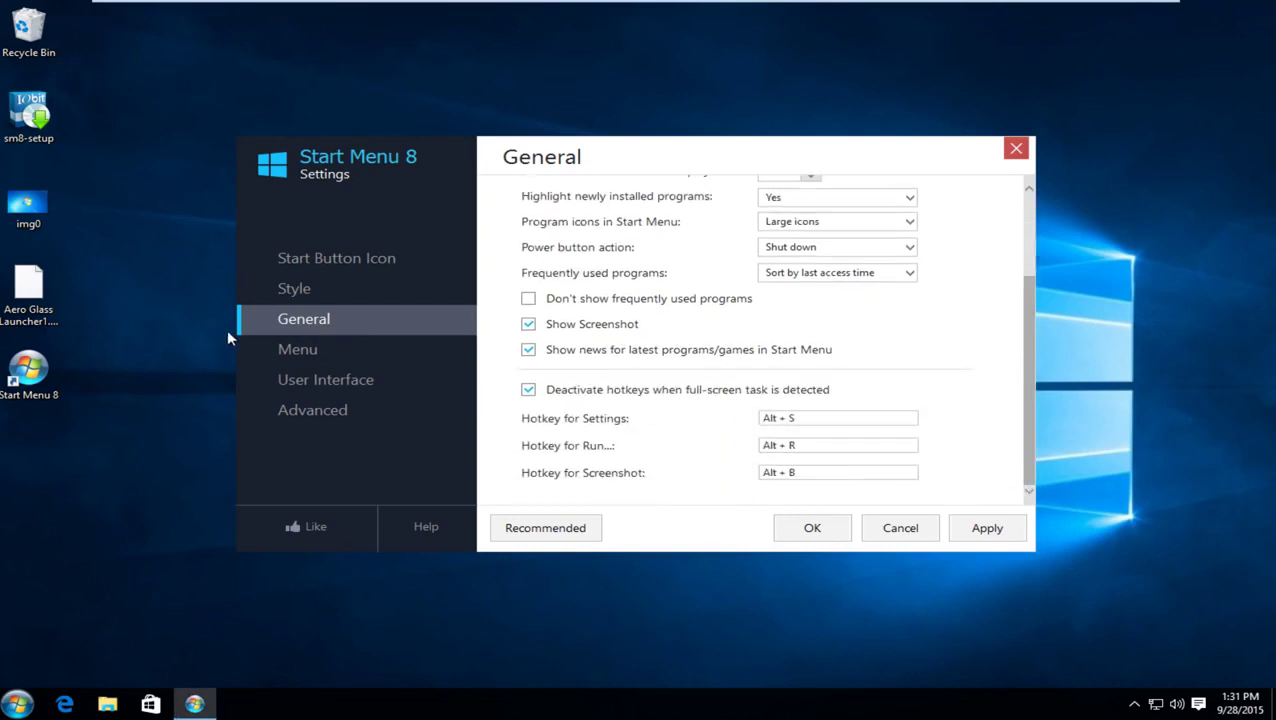
click(300, 356)
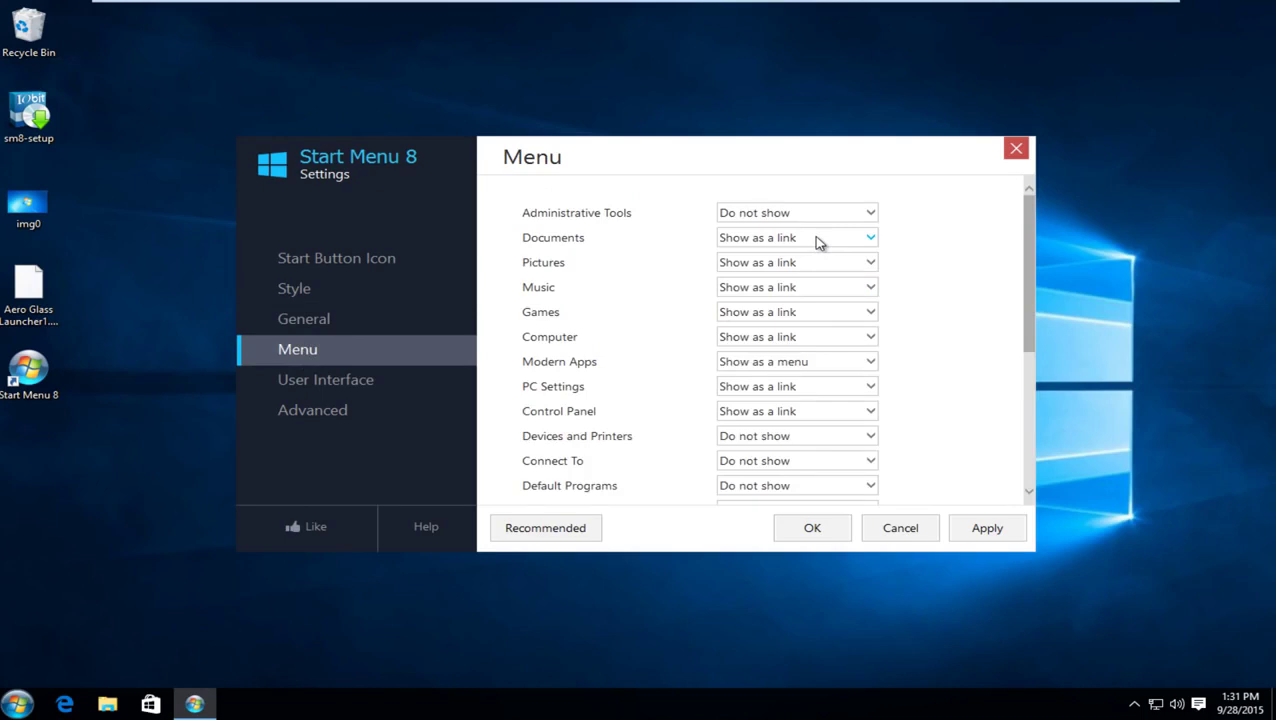
click(3, 709)
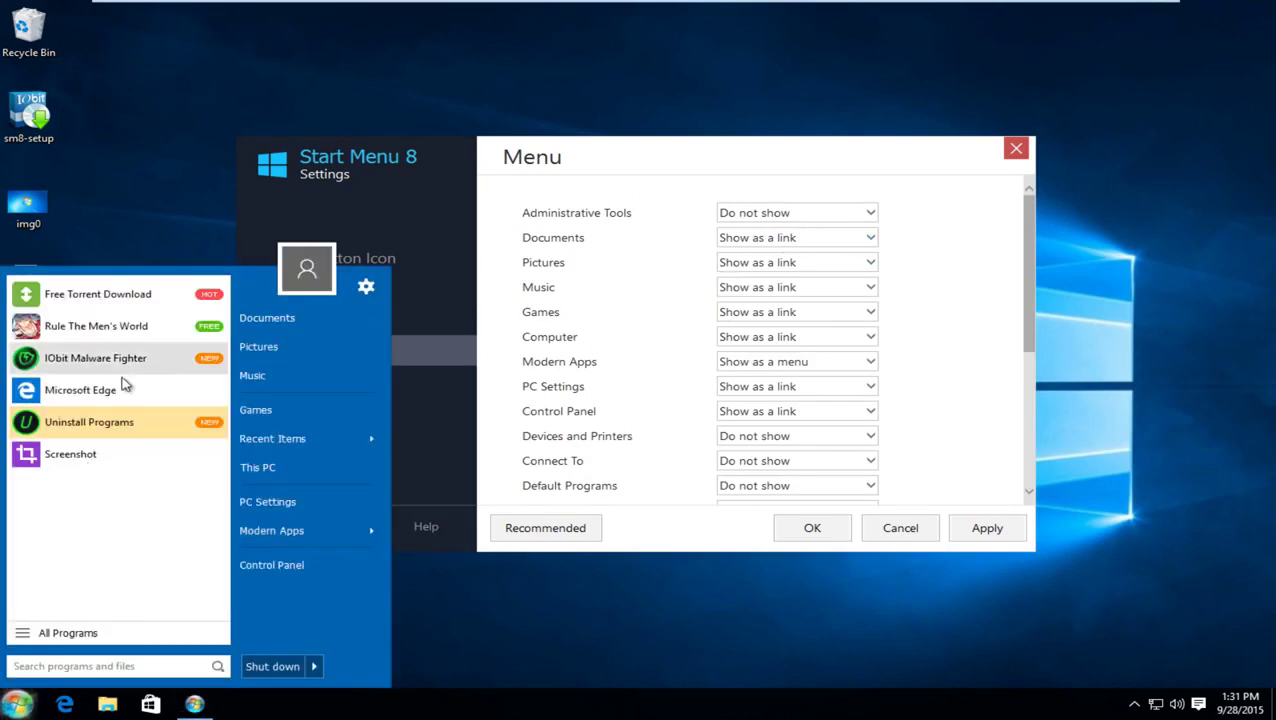
click(740, 165)
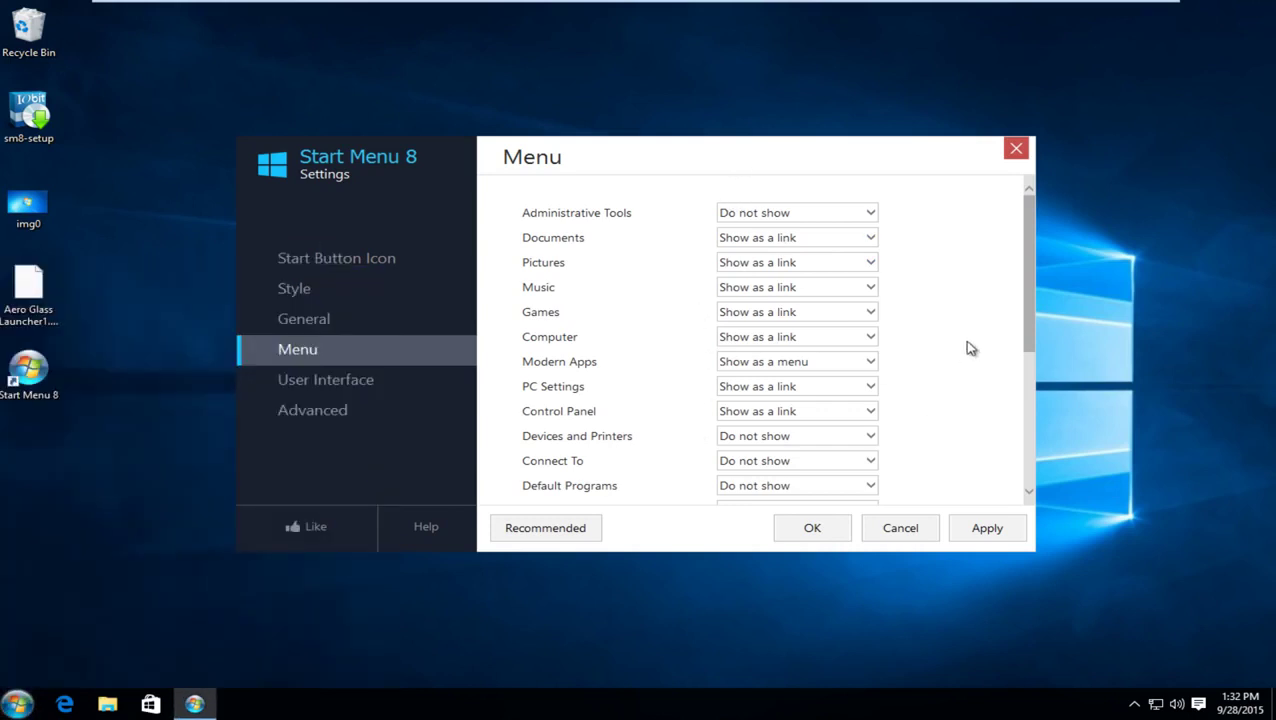
- Set the Computer item to Show as a menu, save the Start Menu 8 settings, and check the Start menu
click(783, 344)
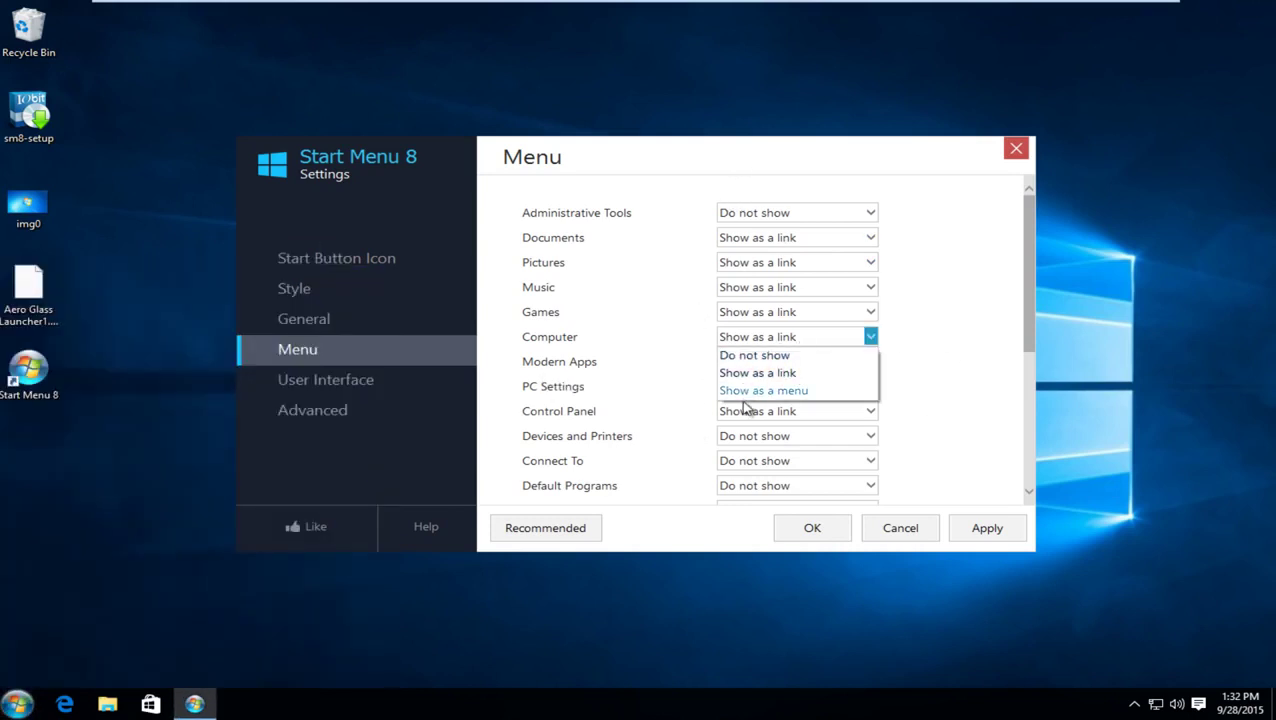
click(745, 391)
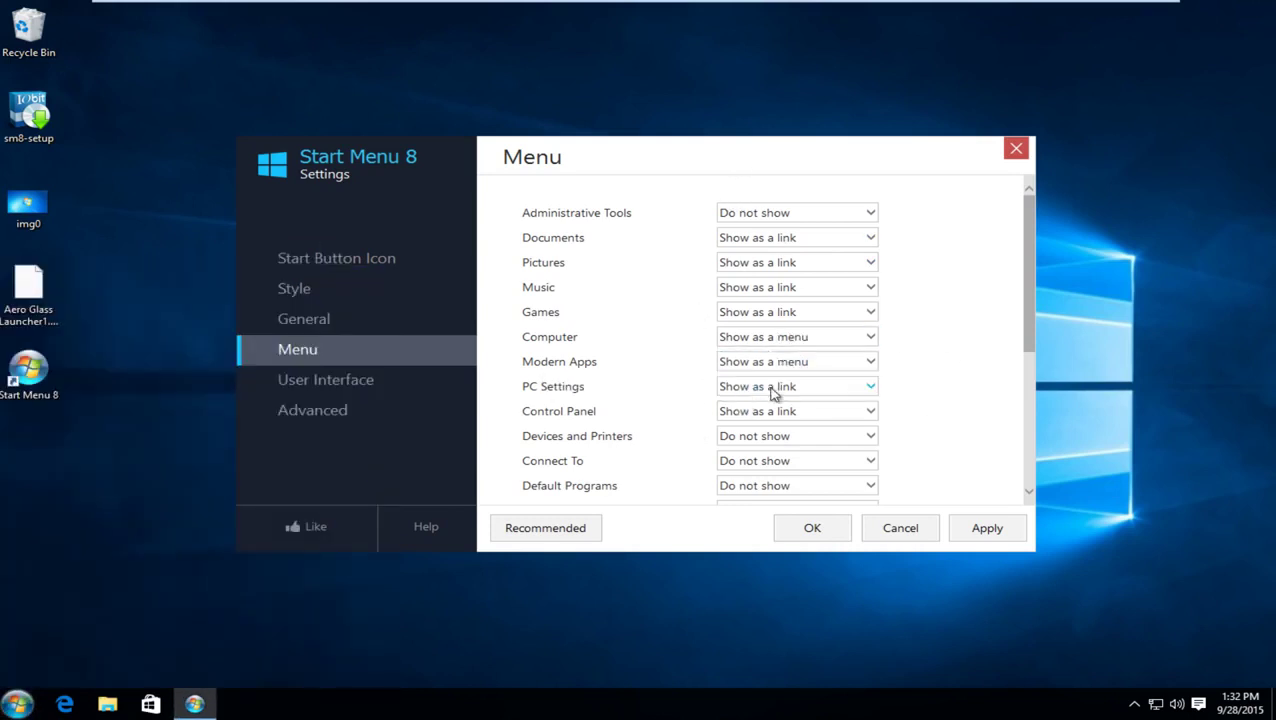
click(982, 534)
click(815, 530)
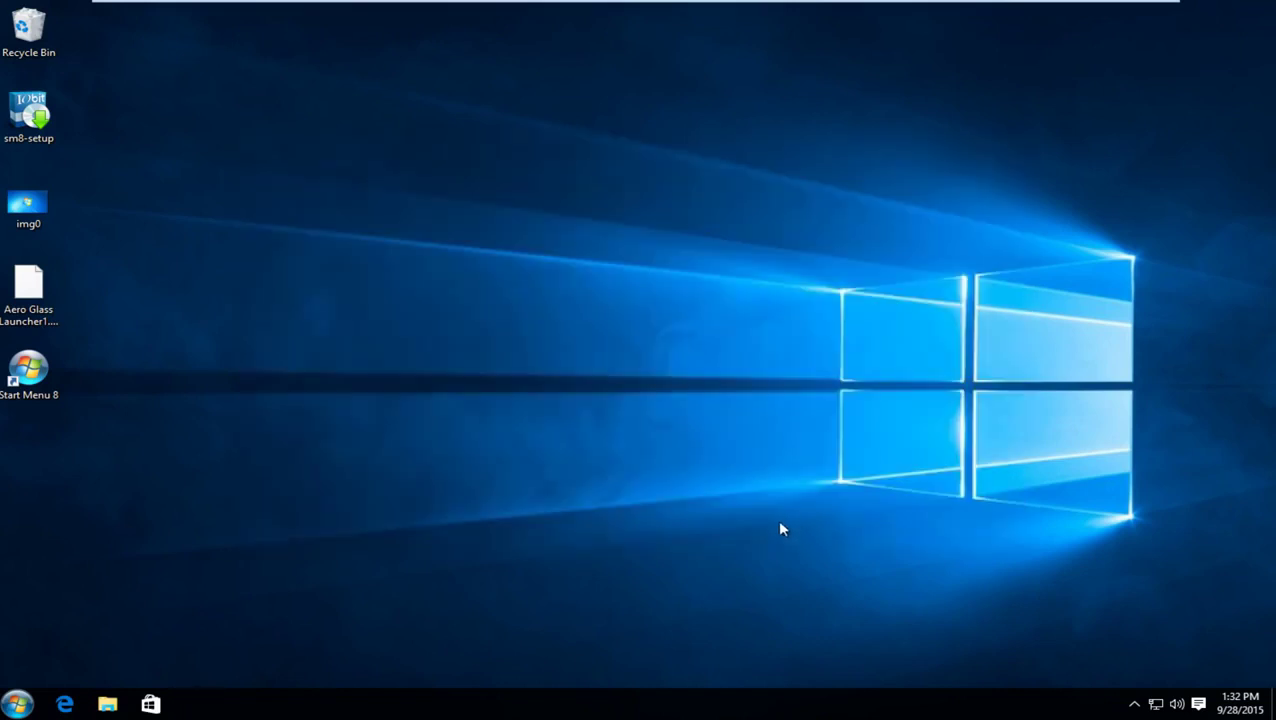
click(17, 704)
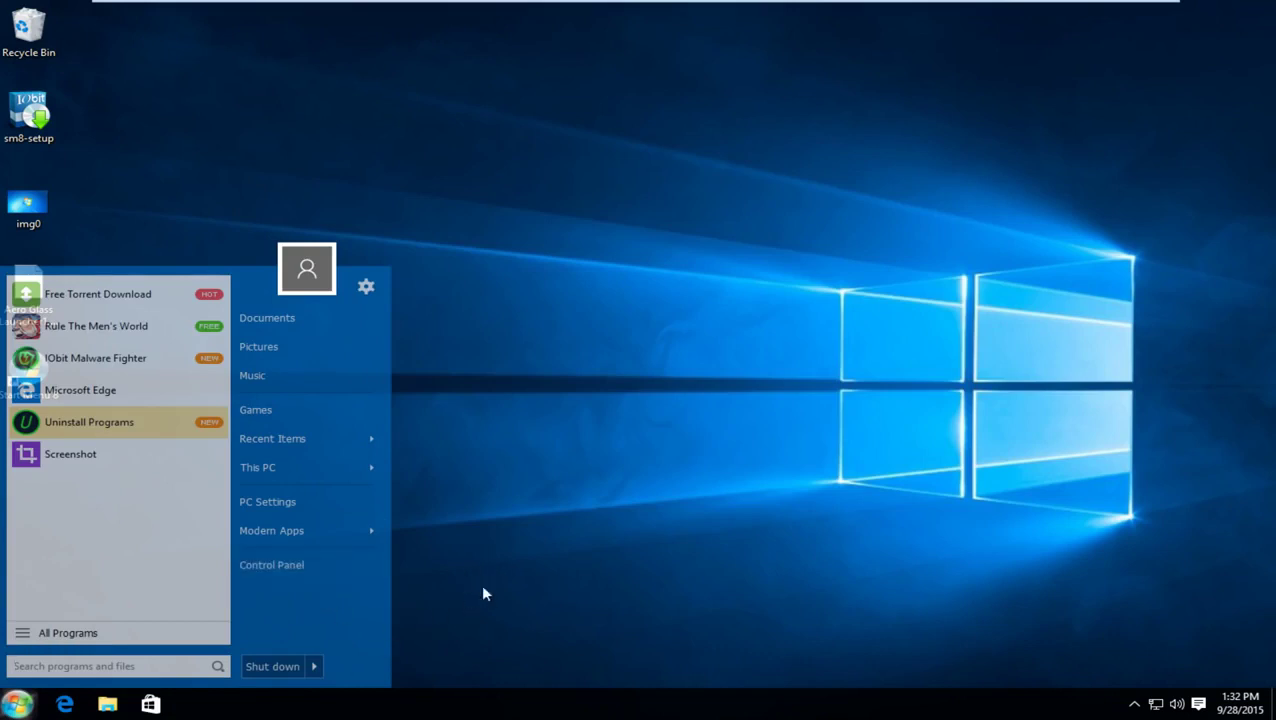
click(520, 575)
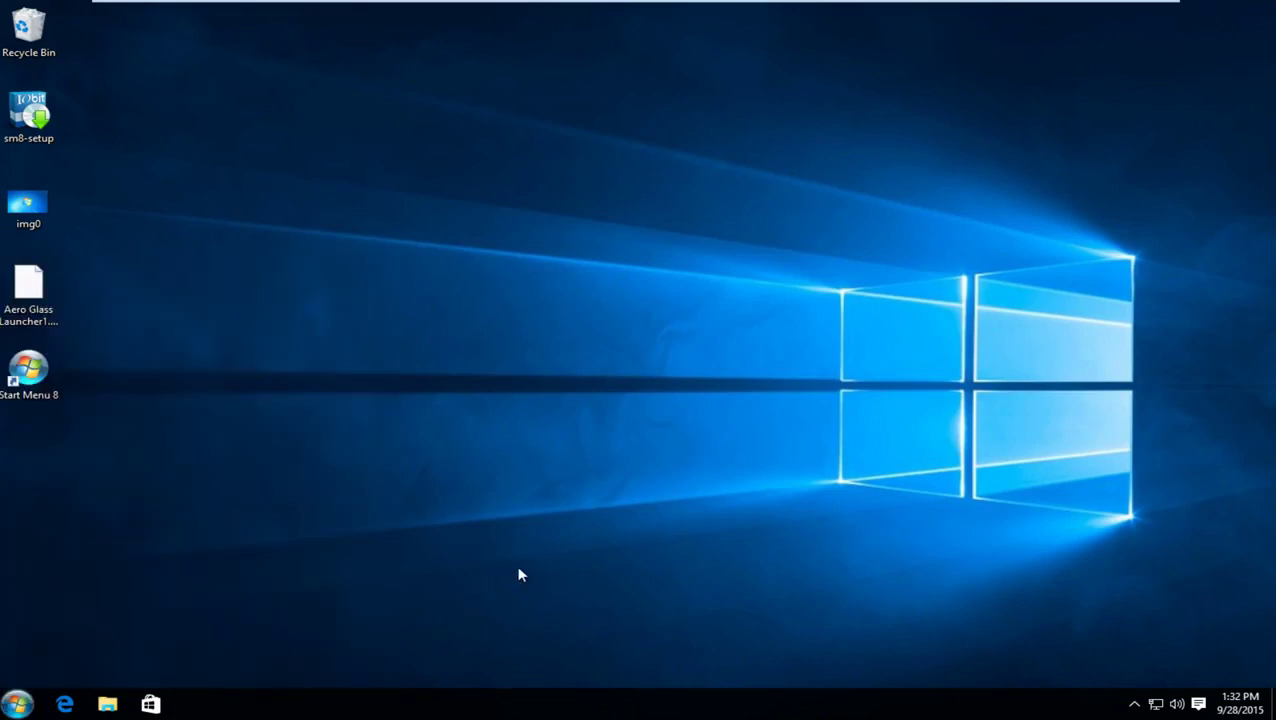
- Set the img0 picture on the desktop as the desktop background
click(52, 212)
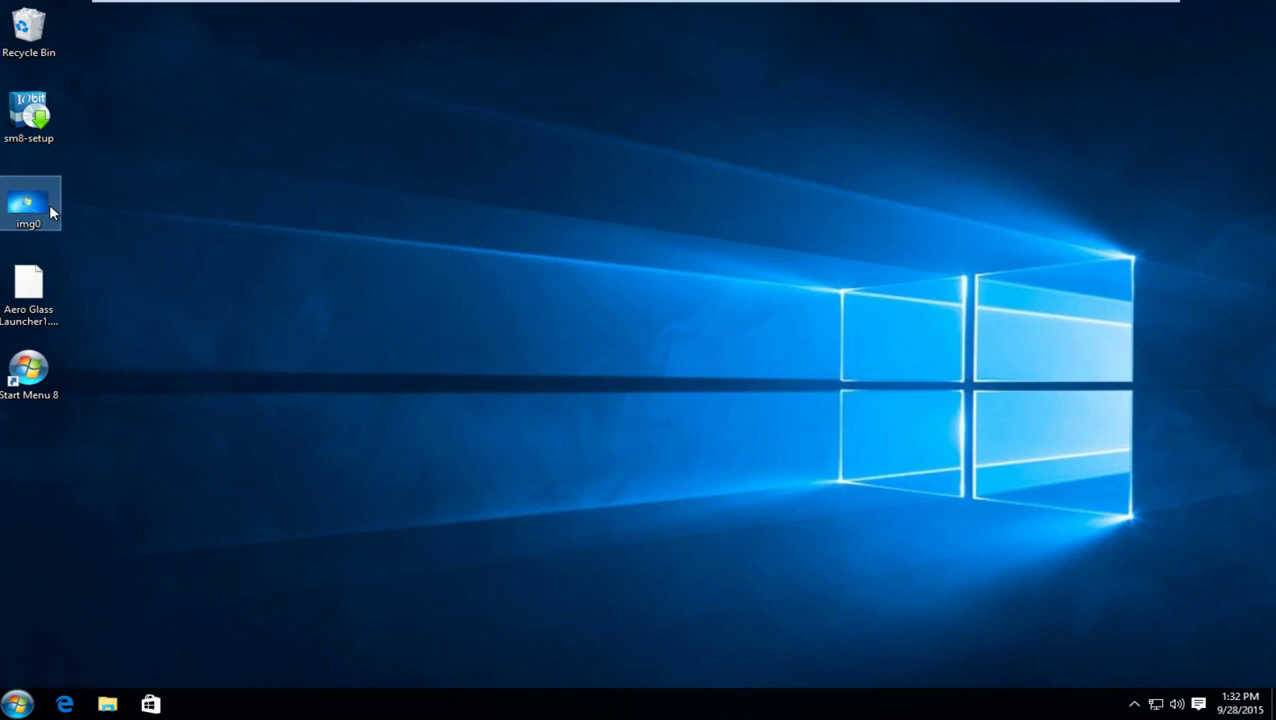
right_click(47, 212)
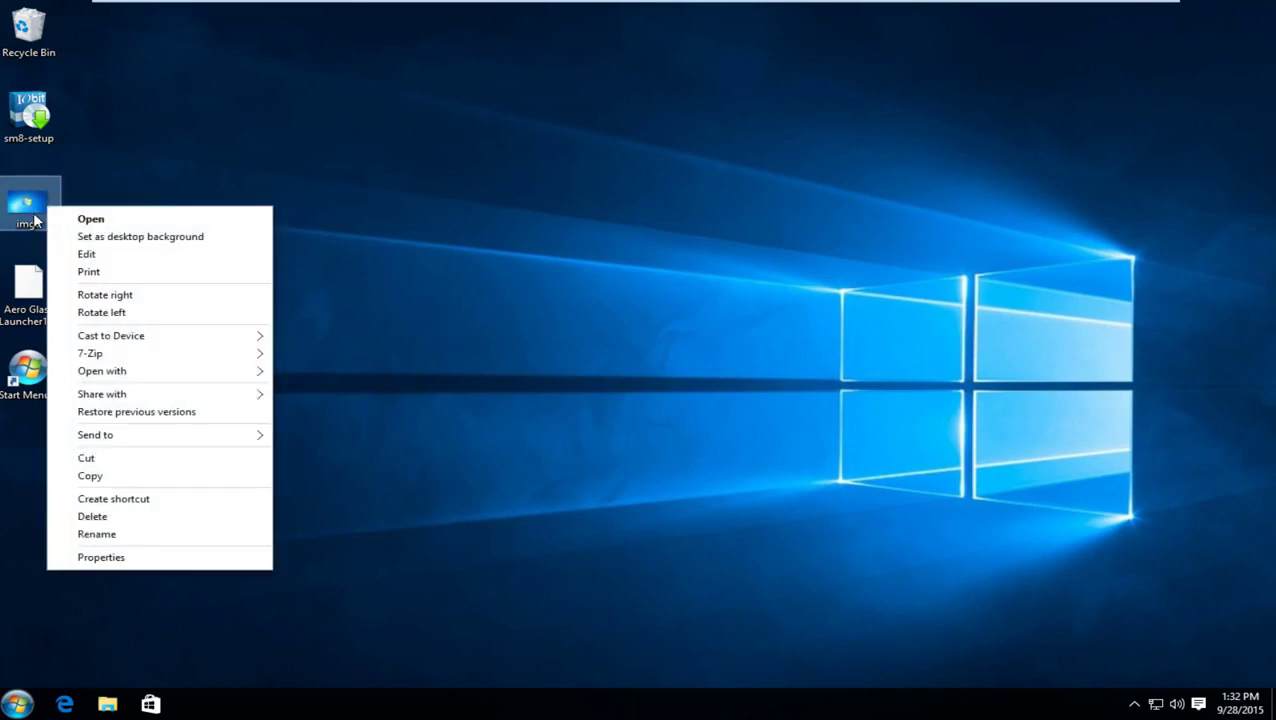
click(103, 237)
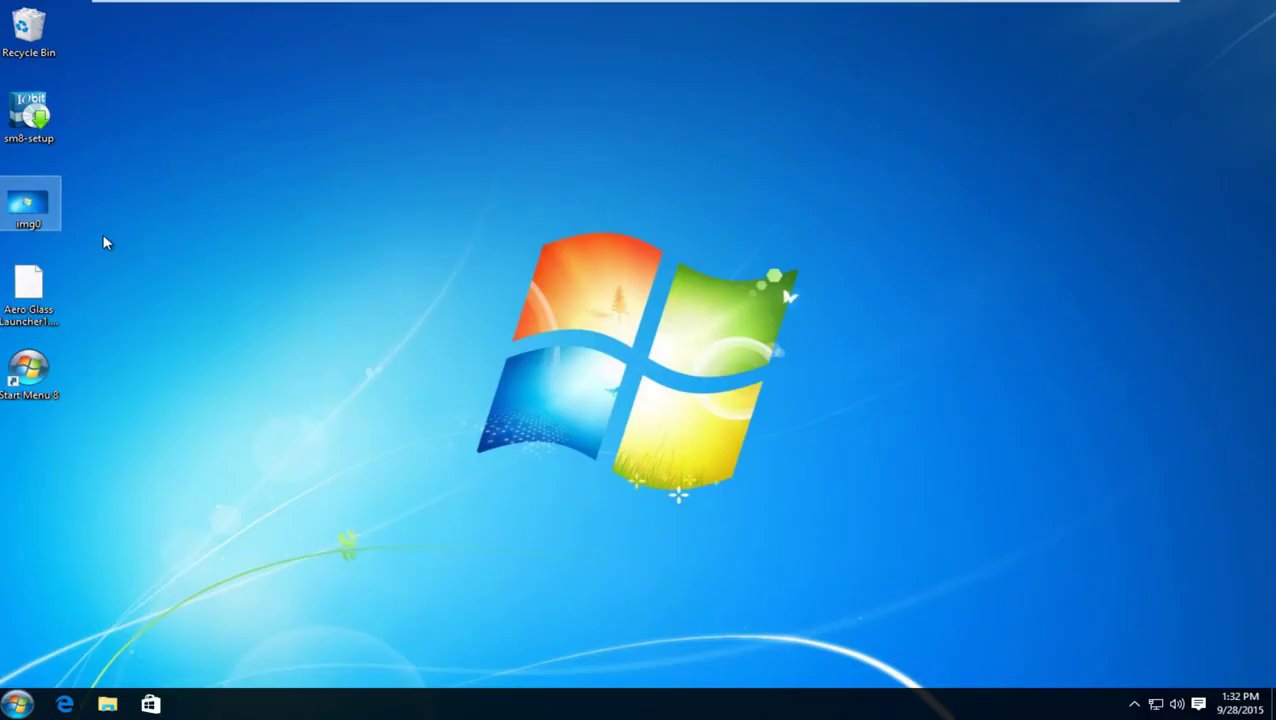
mouse_move(29, 213)
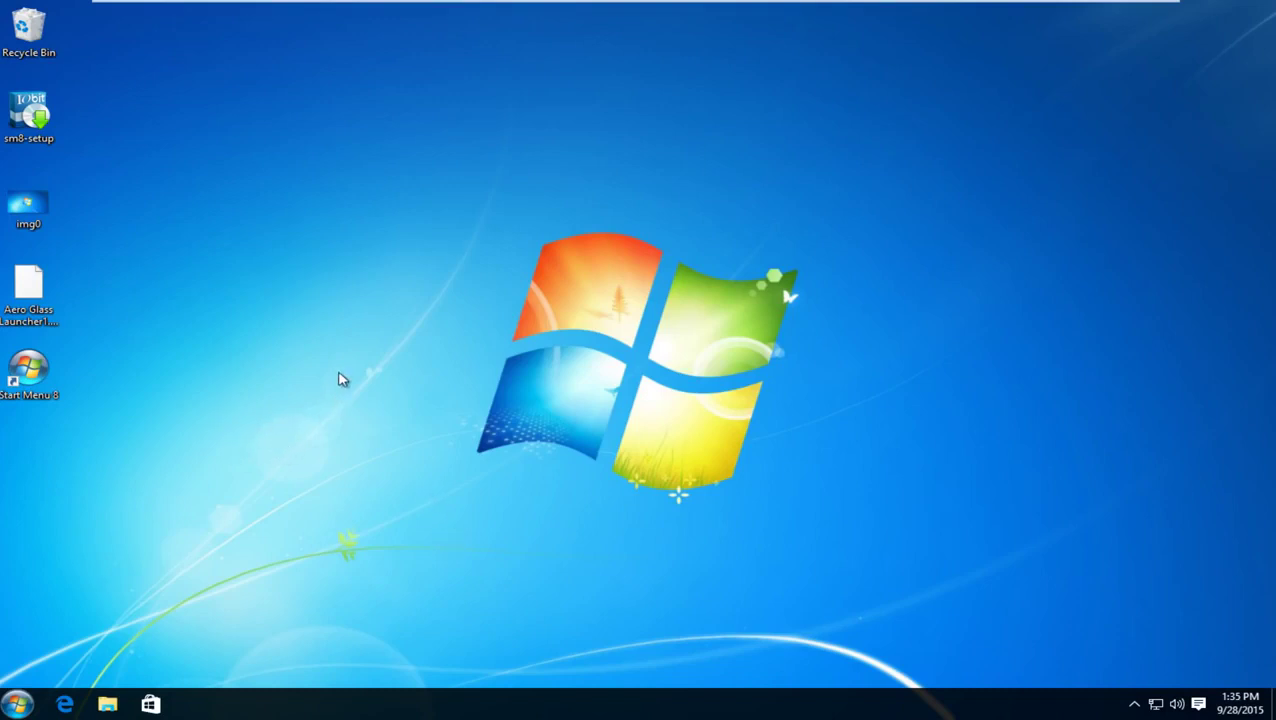
- In the Windows personalization color settings, turn on automatically picking an accent color from the background
right_click(340, 378)
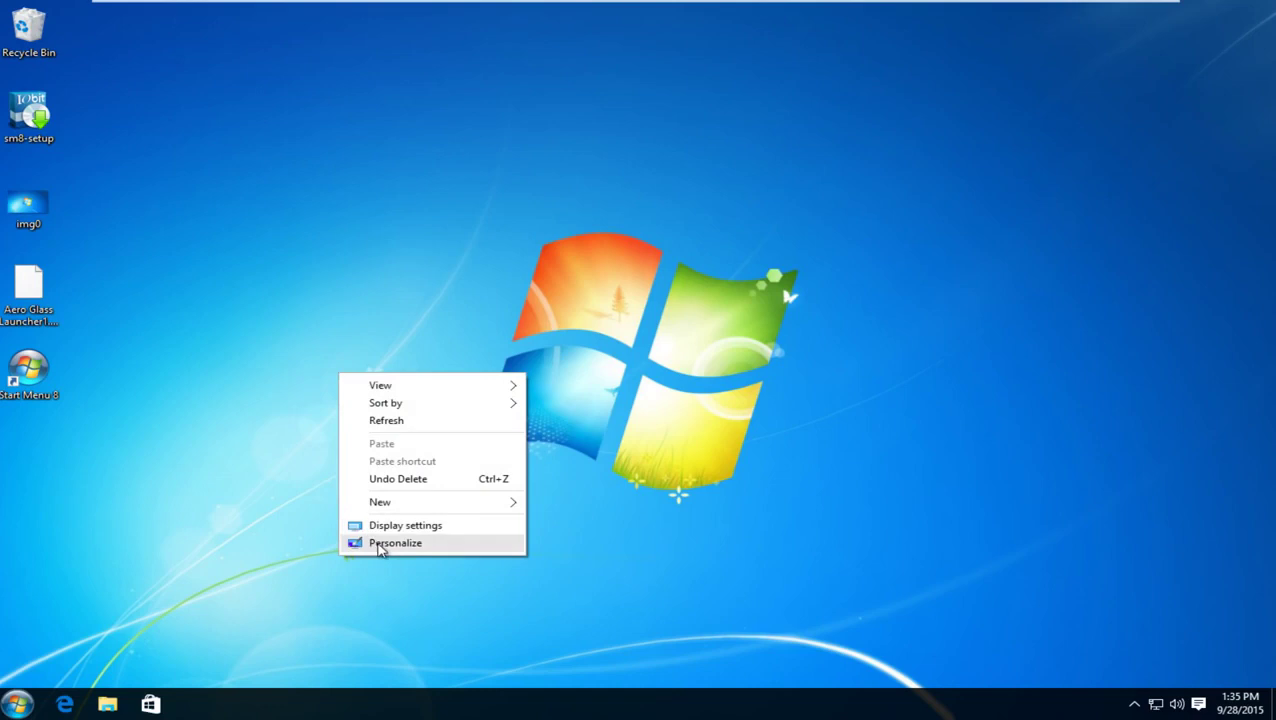
click(380, 545)
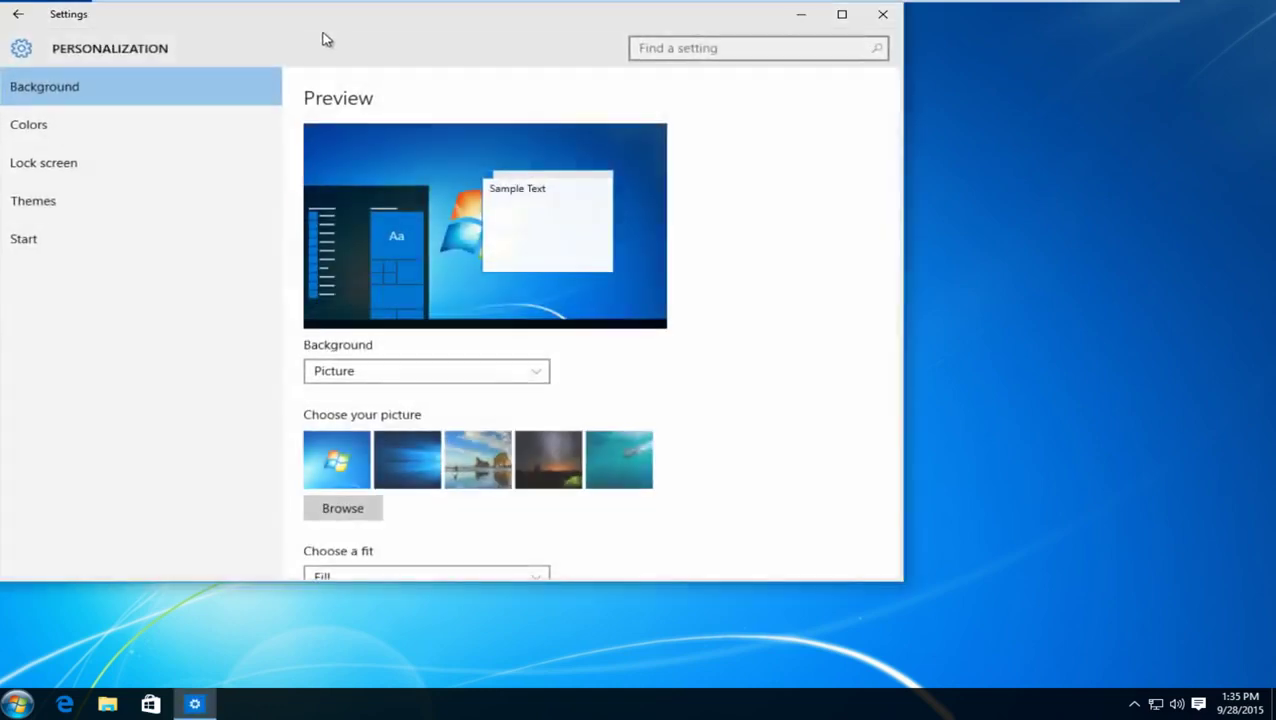
drag(322, 38, 484, 47)
scroll(595, 373, down, 2)
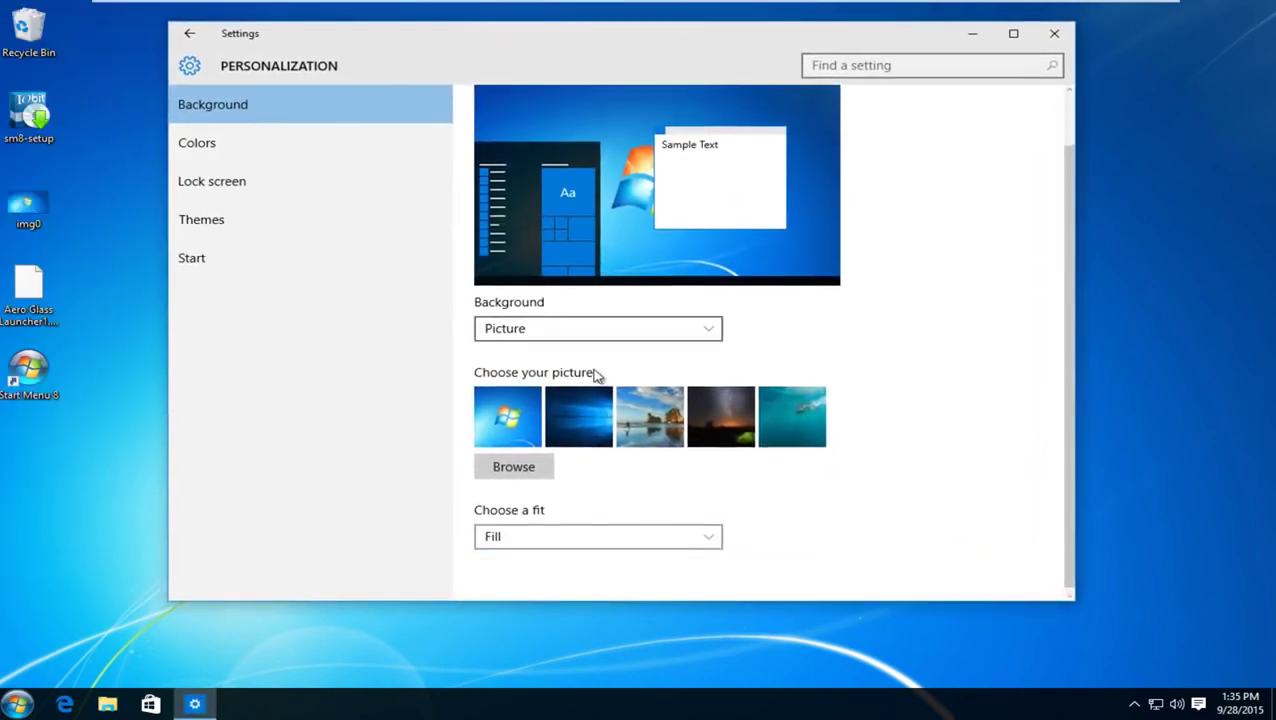
click(196, 143)
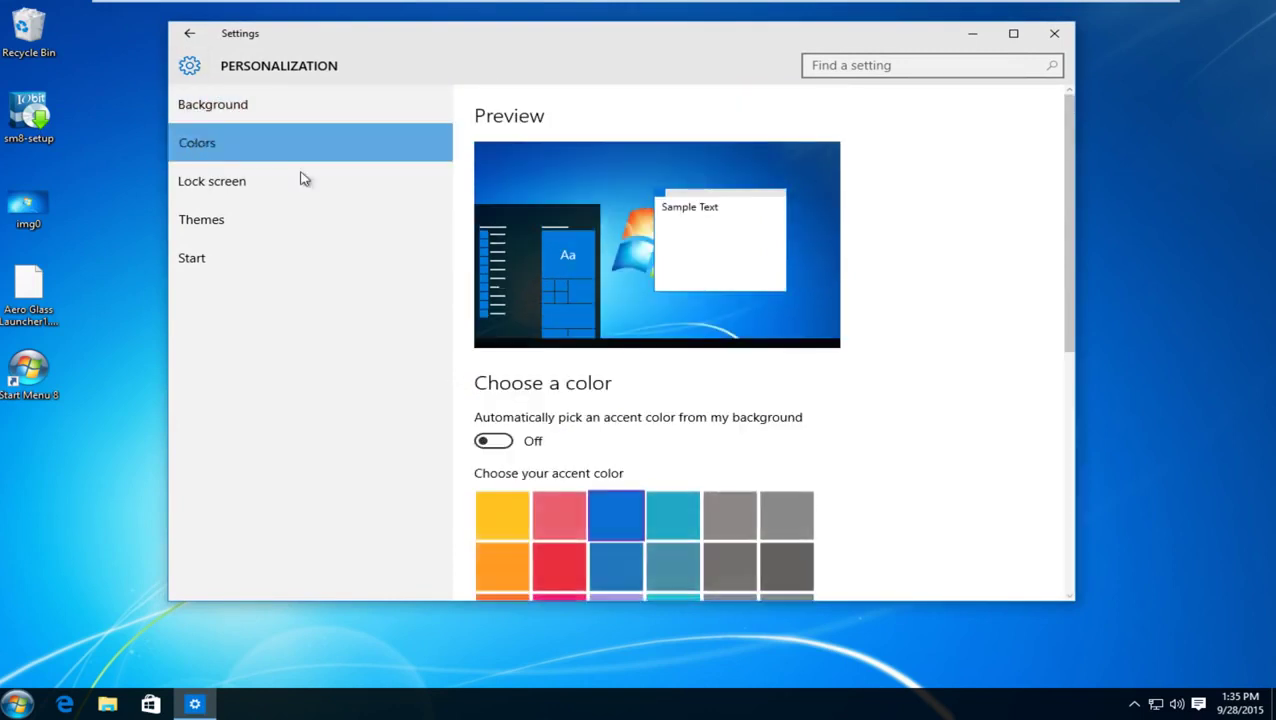
scroll(678, 385, down, 2)
scroll(676, 370, down, 3)
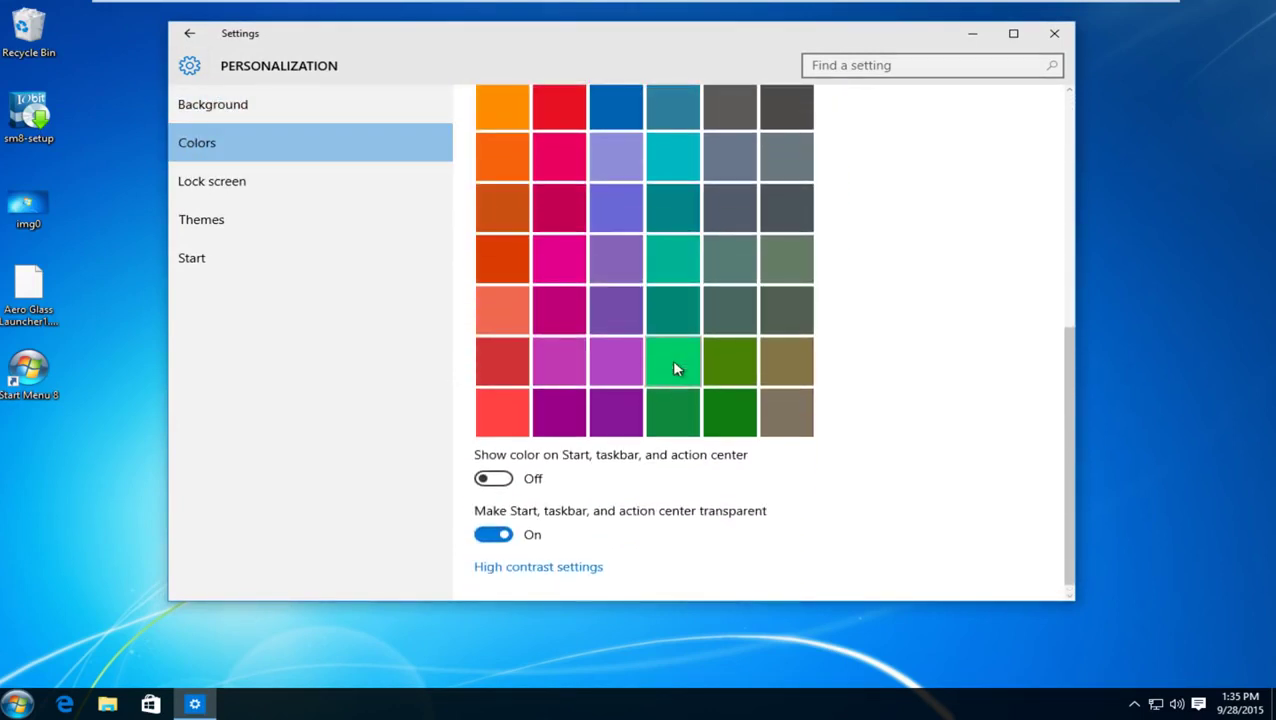
scroll(672, 359, up, 3)
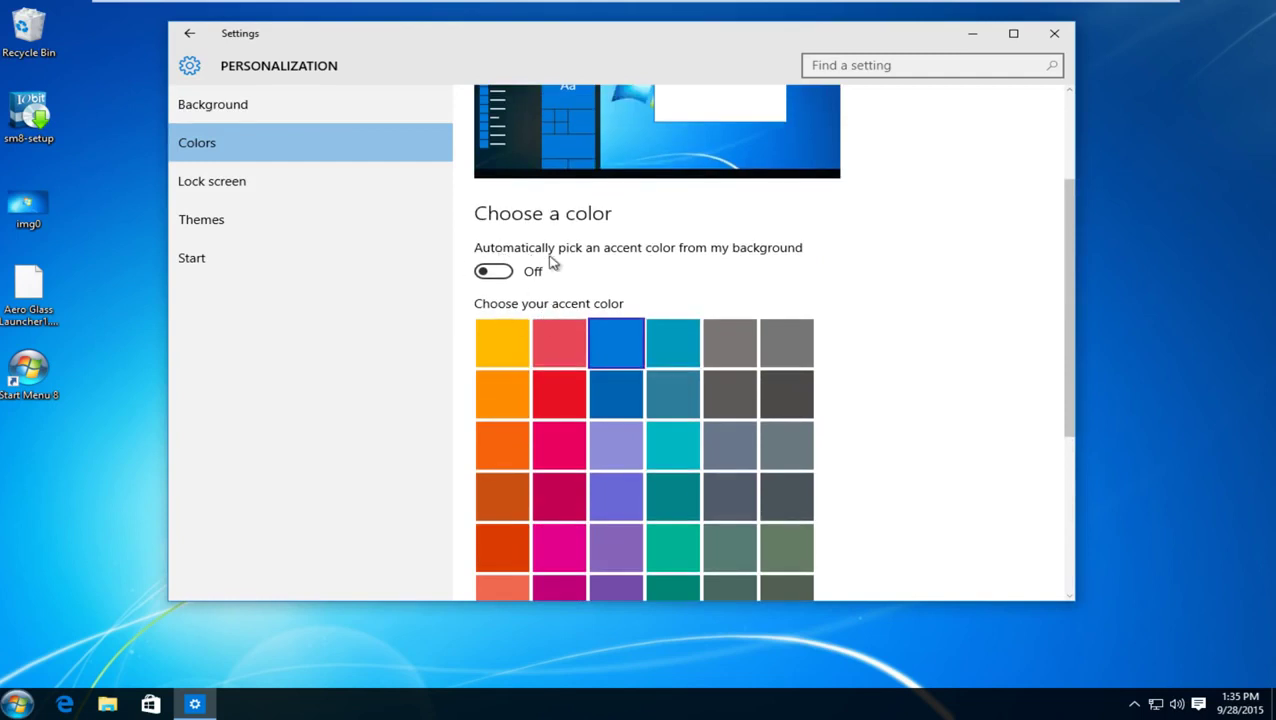
click(494, 275)
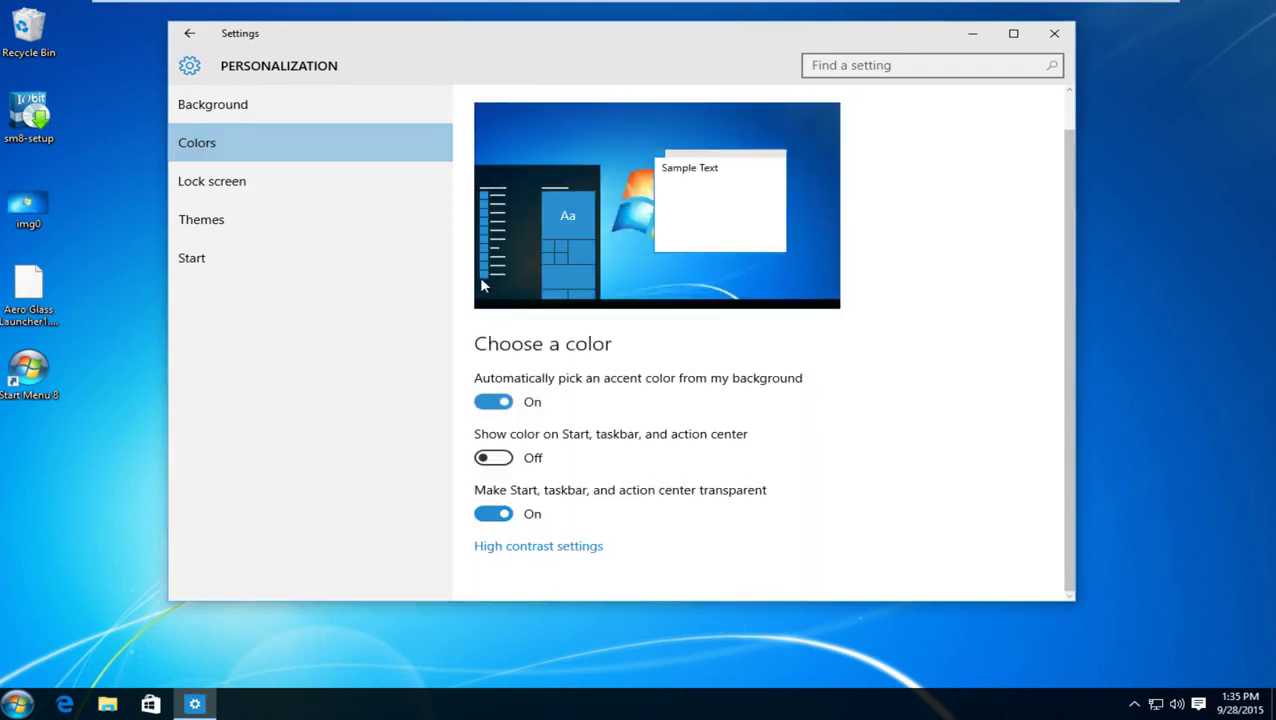
- Turn on showing color on Start, taskbar, and action center, and close the personalization settings
drag(559, 53, 648, 67)
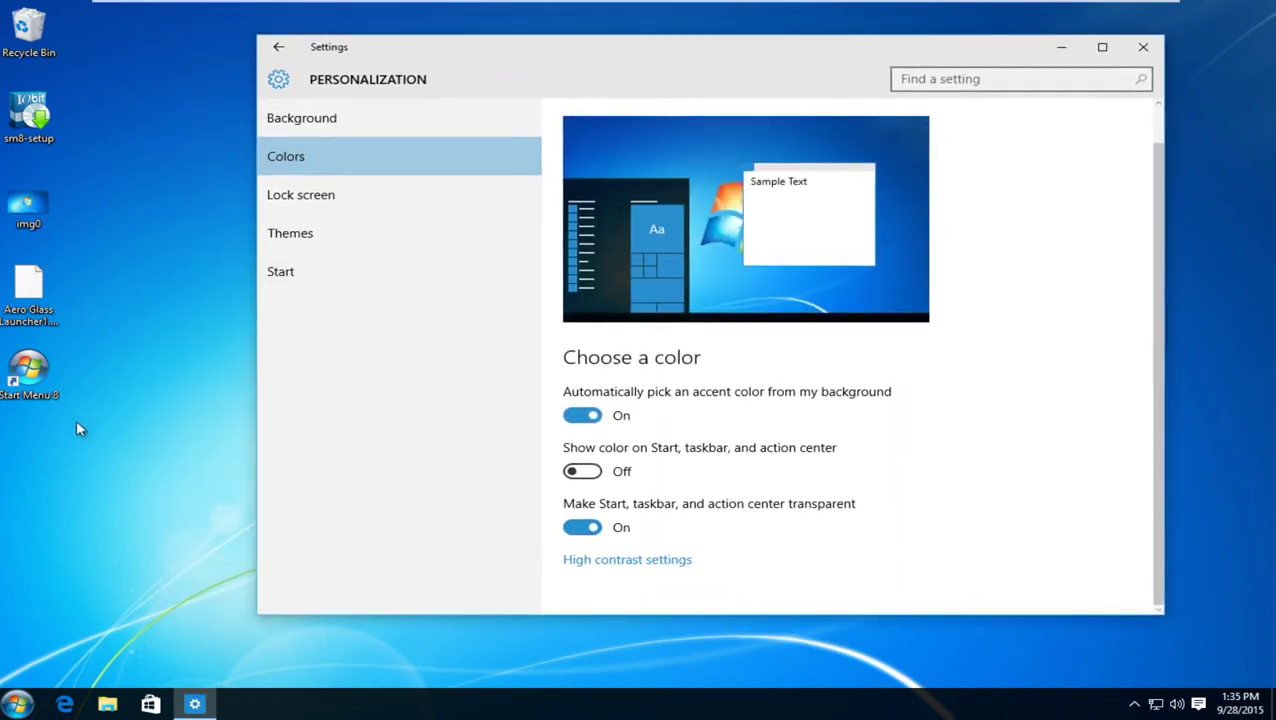
drag(741, 57, 682, 63)
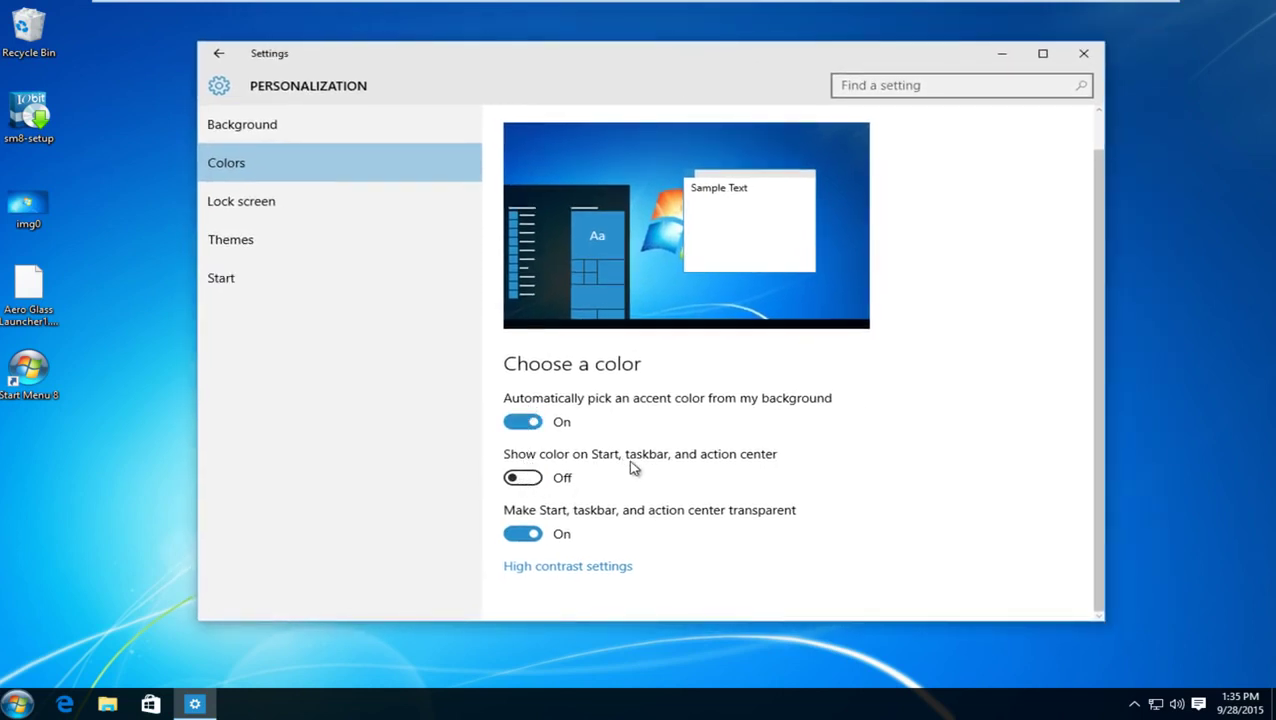
click(524, 479)
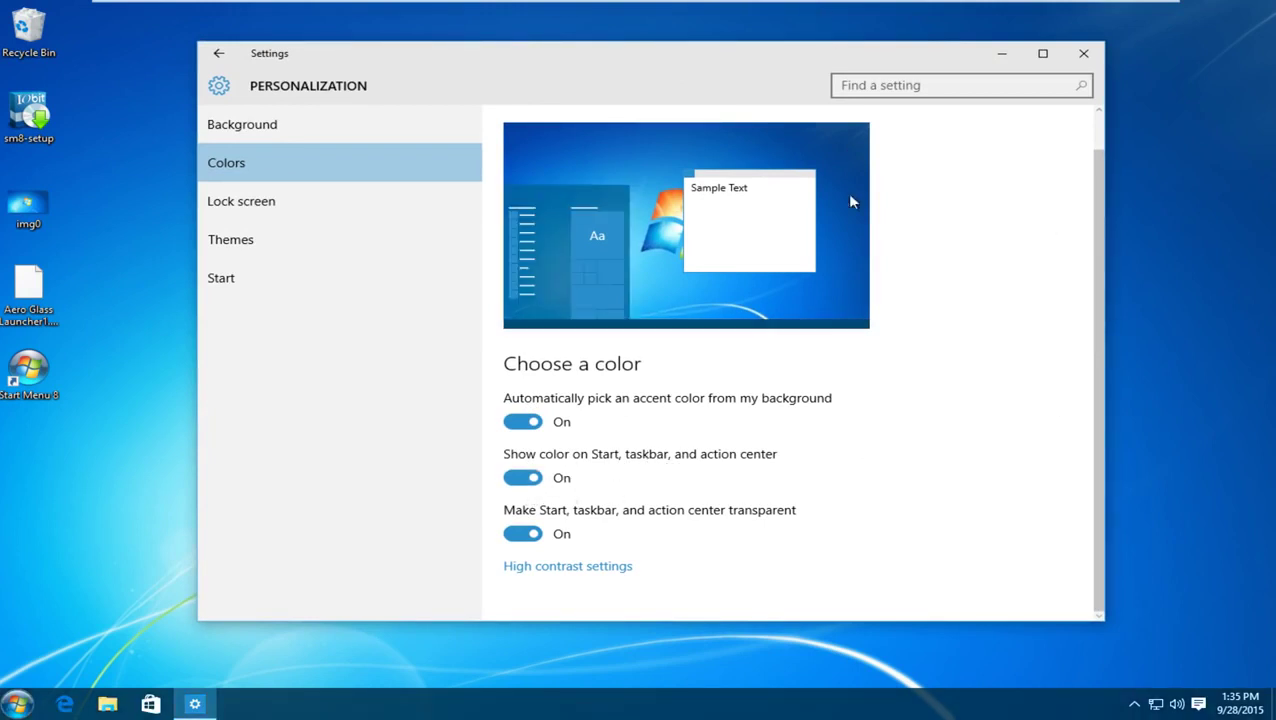
click(1078, 57)
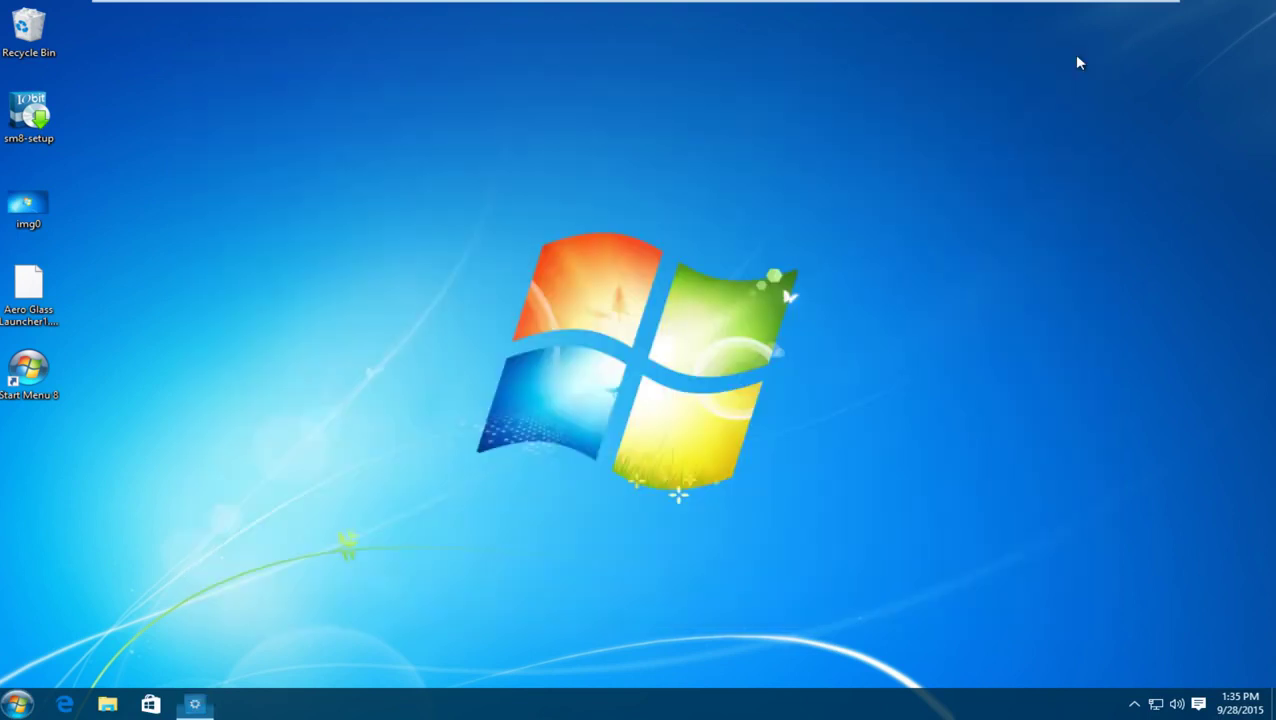